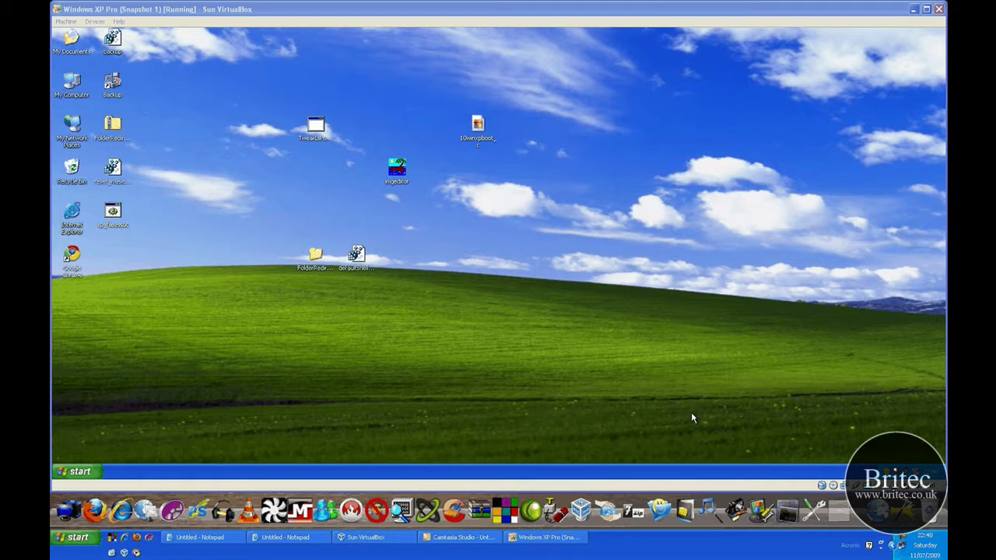
Move the 10winxpboot_c image lower on the desktop, and open it in its default viewer to check it before closing it
left_click(692, 414)
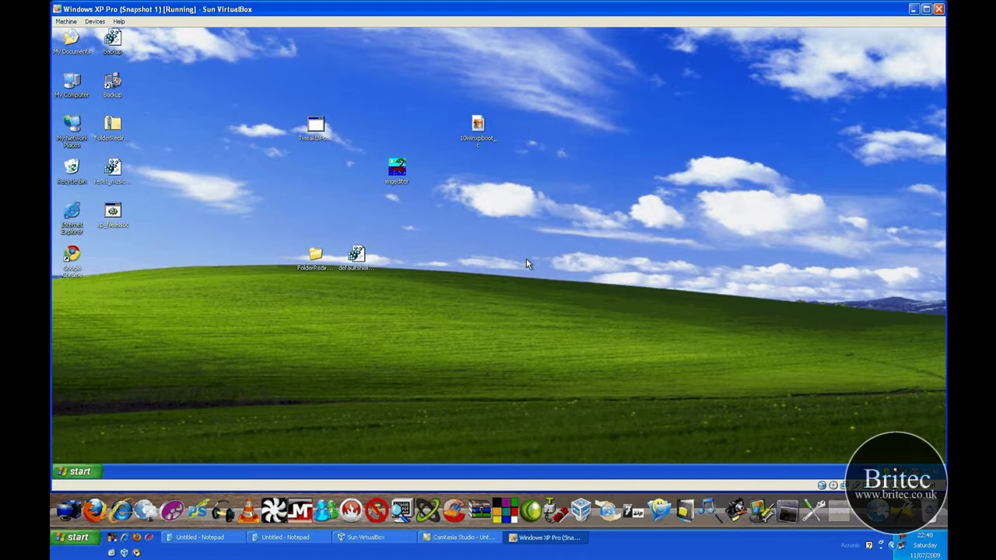
left_click_drag(478, 124, 478, 212)
left_click(529, 217)
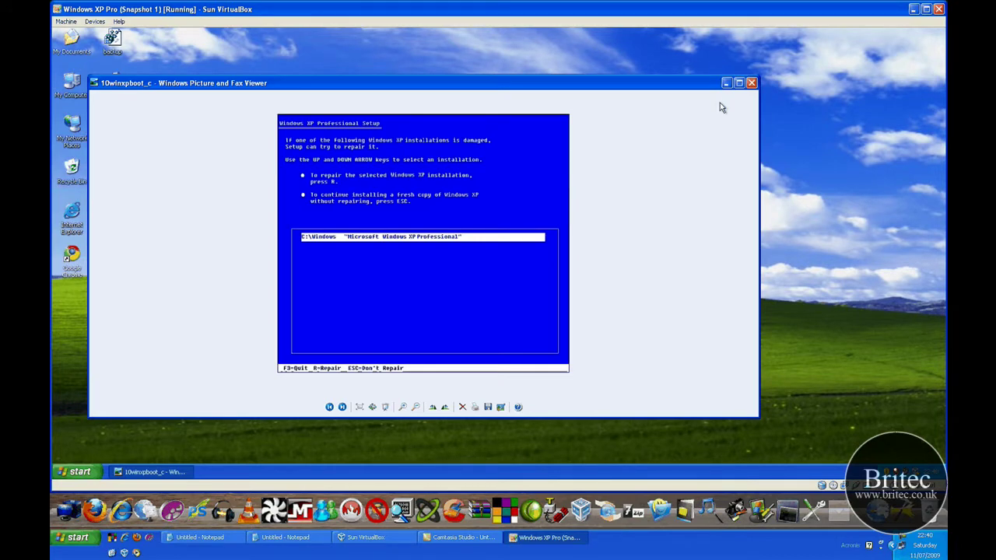
left_click(752, 83)
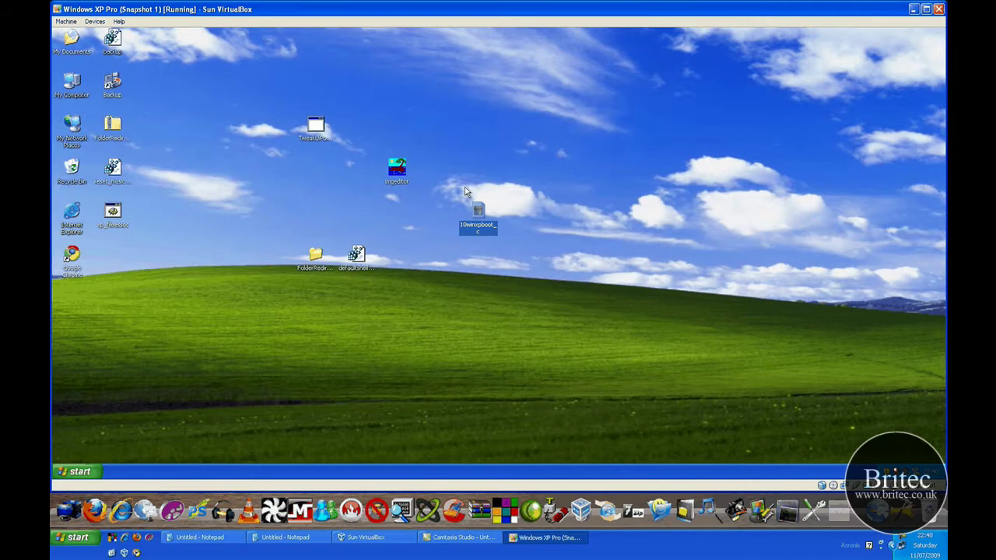
key("Return")
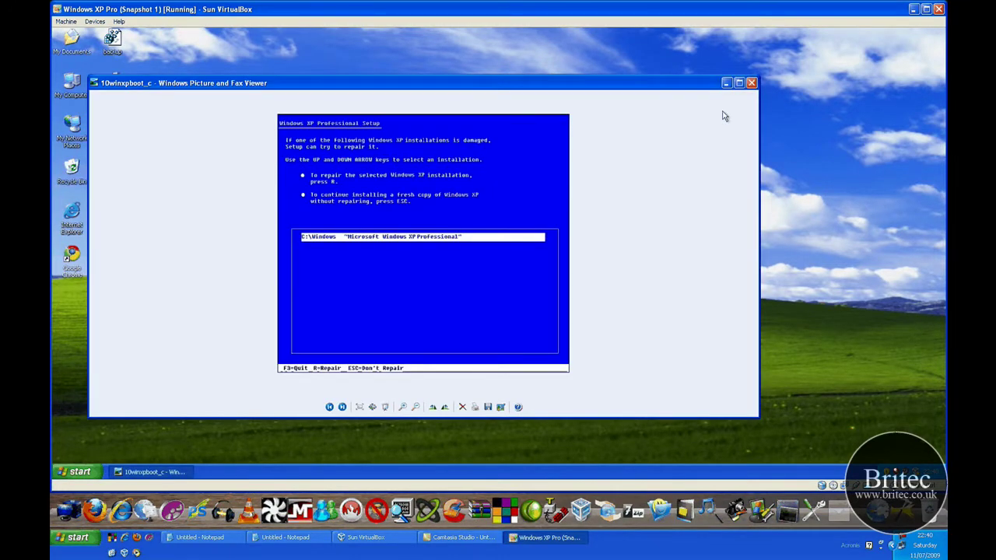
key("alt+F4")
left_click(562, 283)
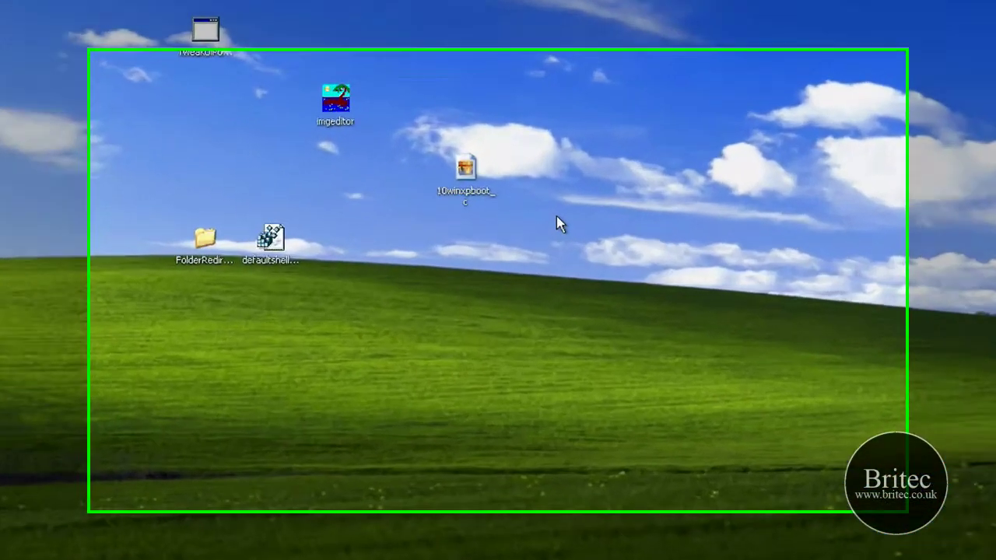
Open the 10winxpboot_c image with WordPad and make WordPad the program always used for this kind of file
mouse_move(478, 211)
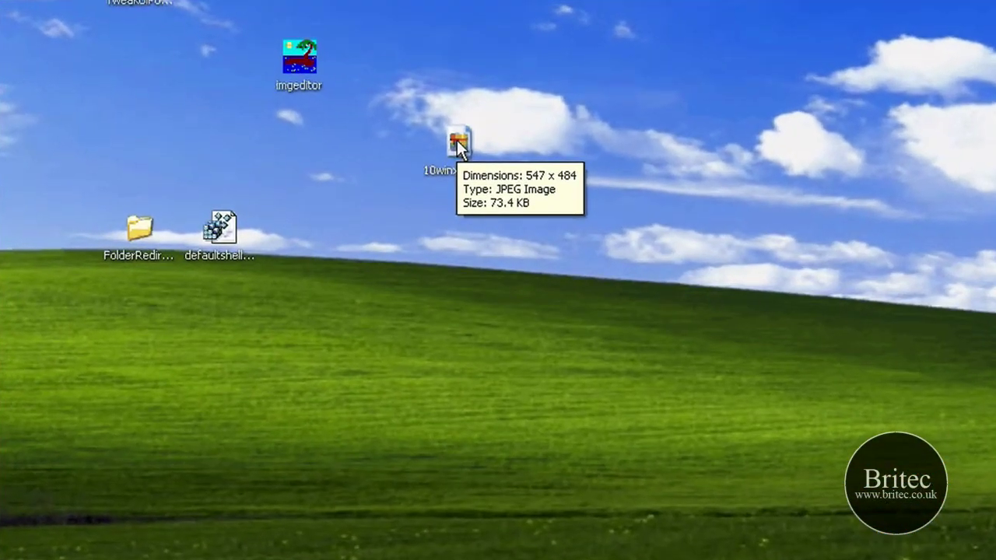
right_click(458, 146)
mouse_move(520, 224)
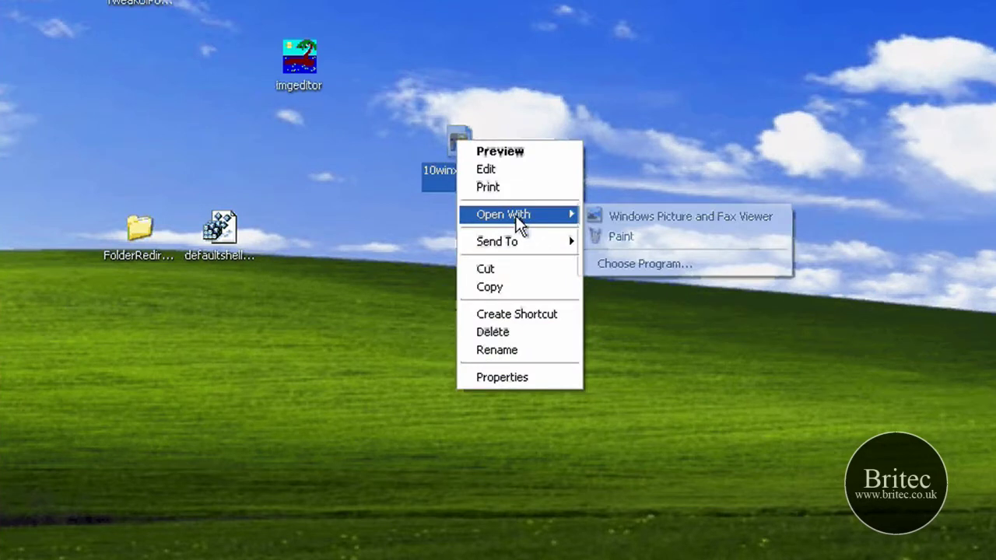
left_click(644, 263)
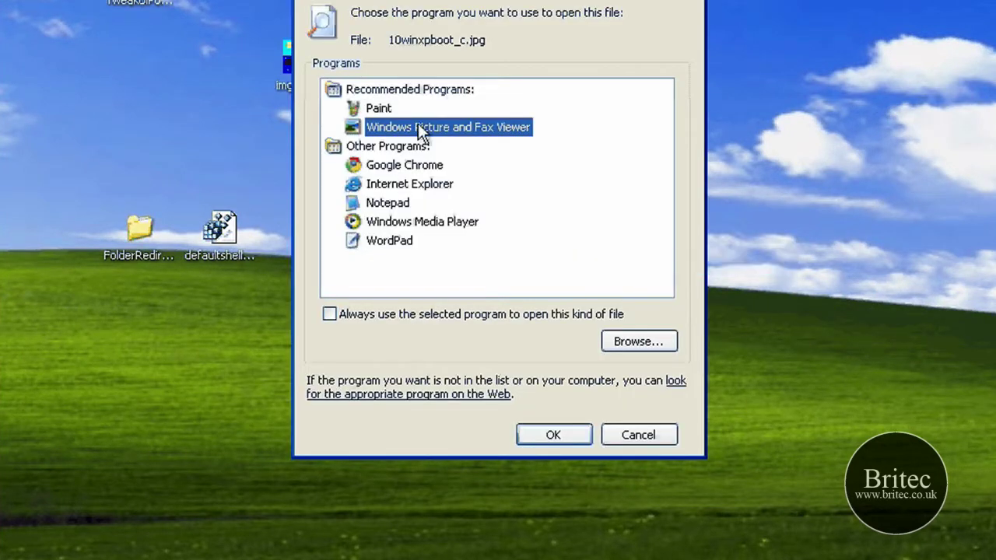
left_click(385, 243)
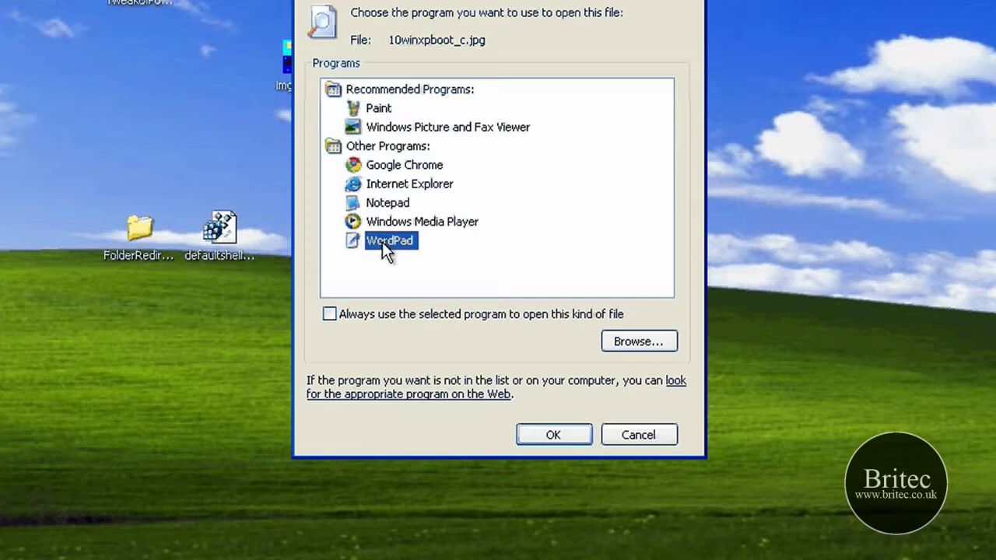
left_click(330, 315)
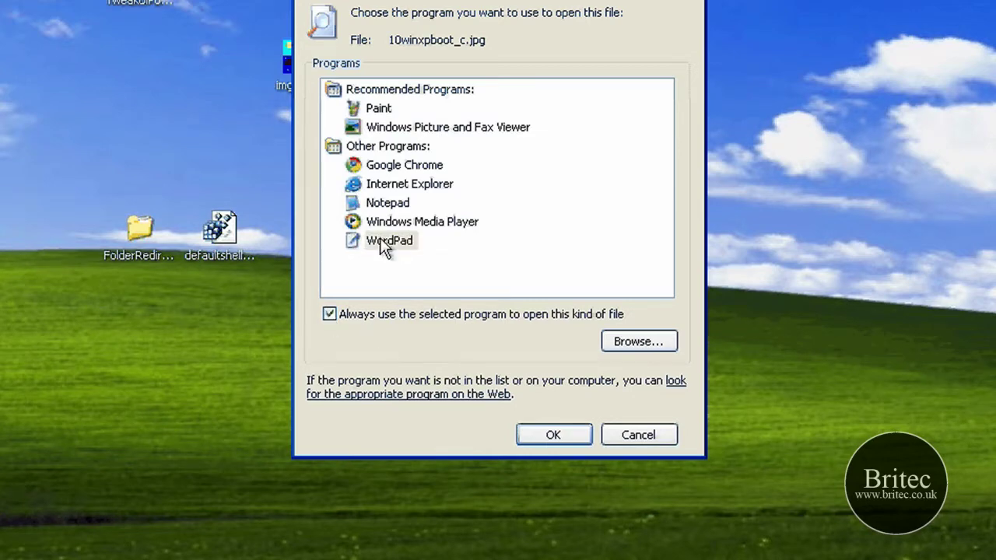
left_click(547, 433)
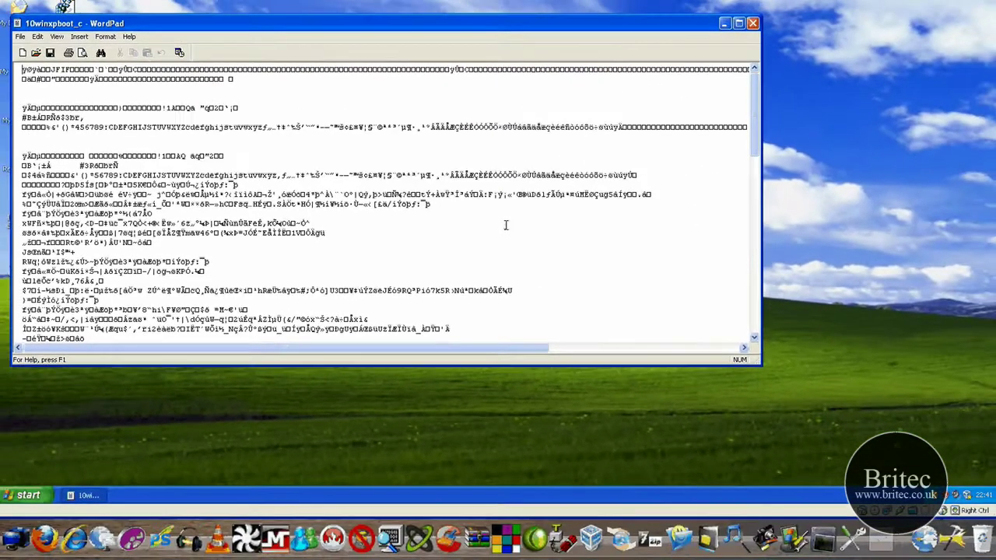
Reopen the 10winxpboot_c image from the desktop to check which program it opens in, and close it
key("alt+F4")
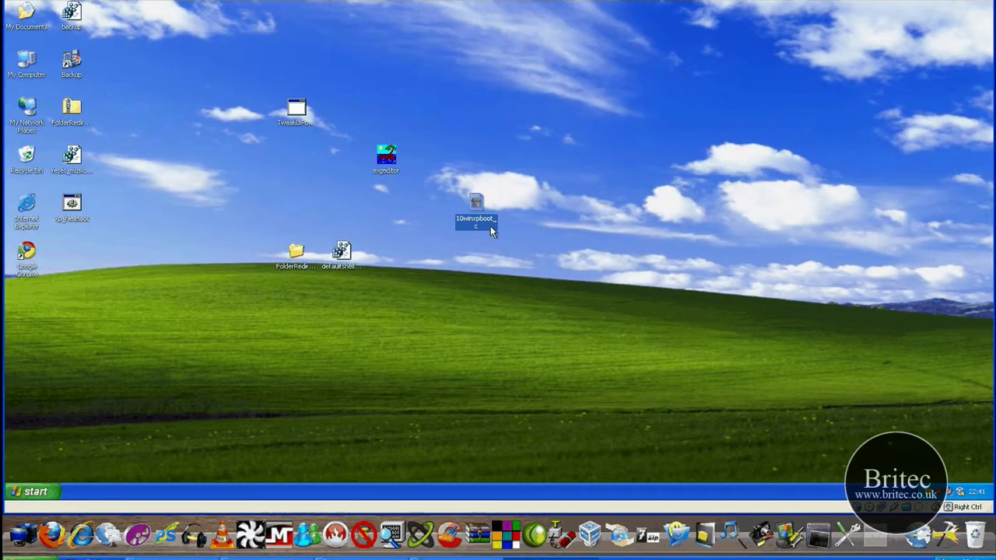
double_click(490, 226)
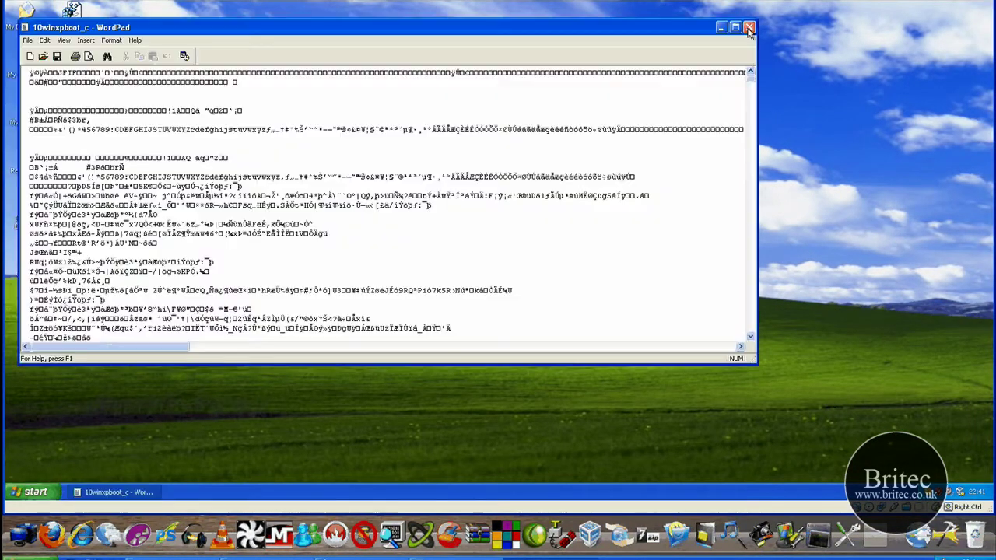
left_click(749, 30)
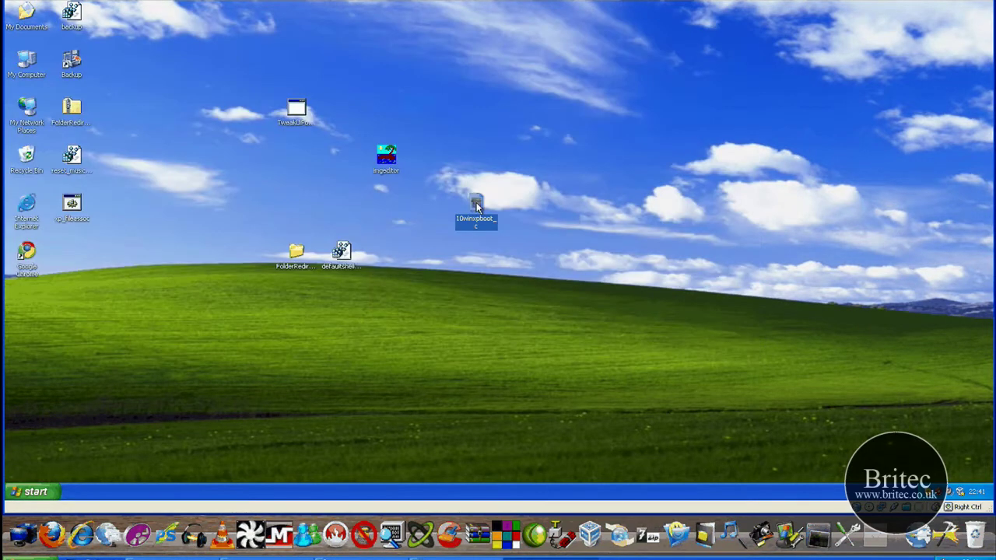
double_click(478, 208)
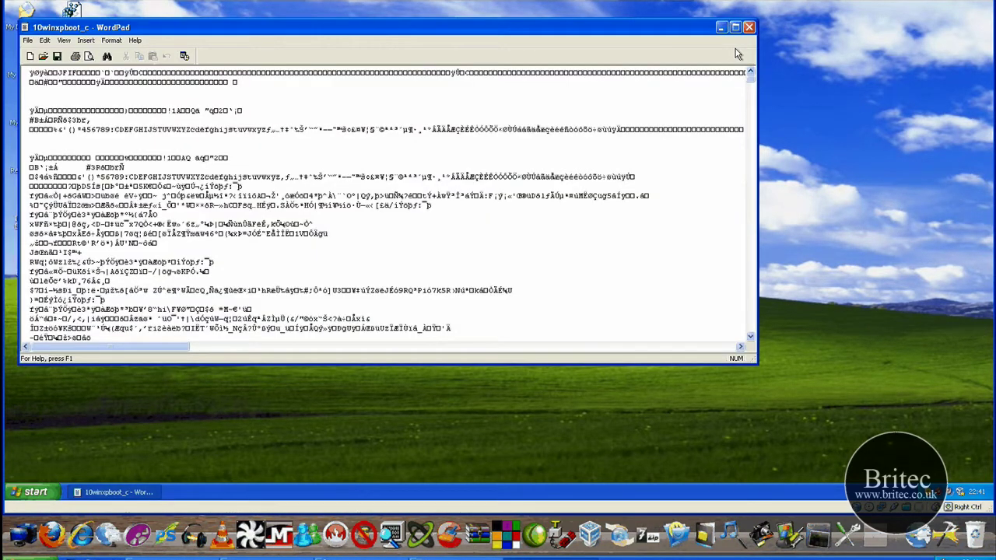
left_click(748, 27)
left_click(509, 302)
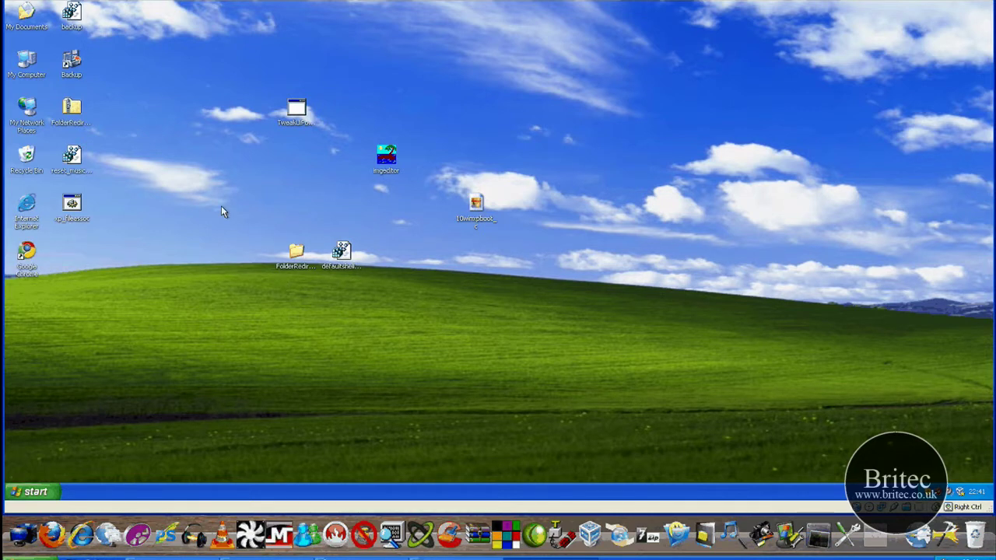
Open the My Documents folder and bring up the registered file types in Folder Options
double_click(25, 16)
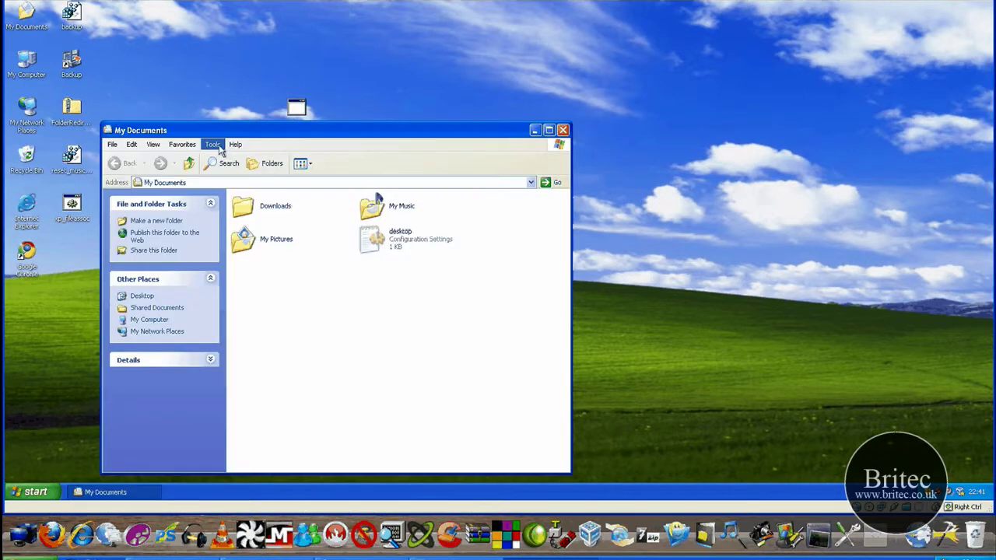
left_click(221, 149)
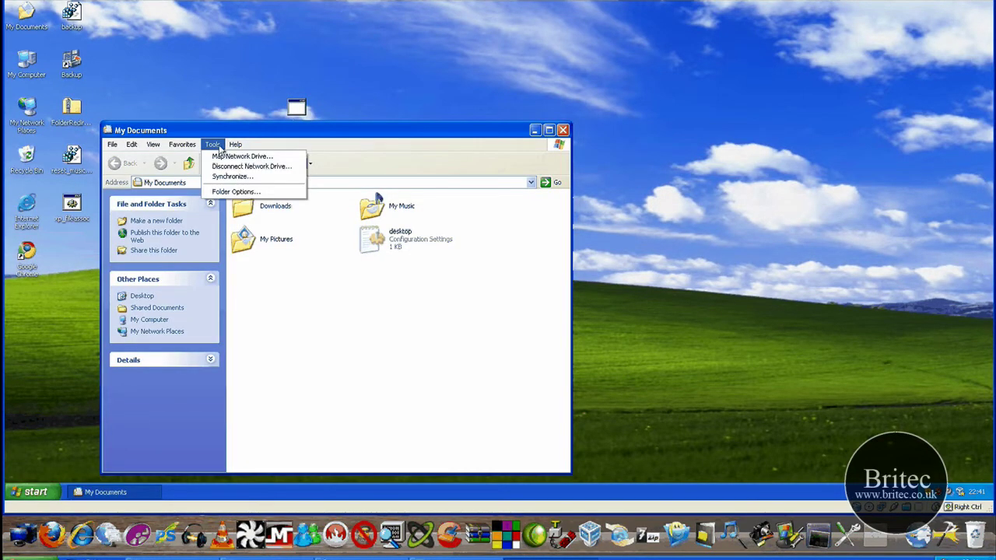
left_click(236, 191)
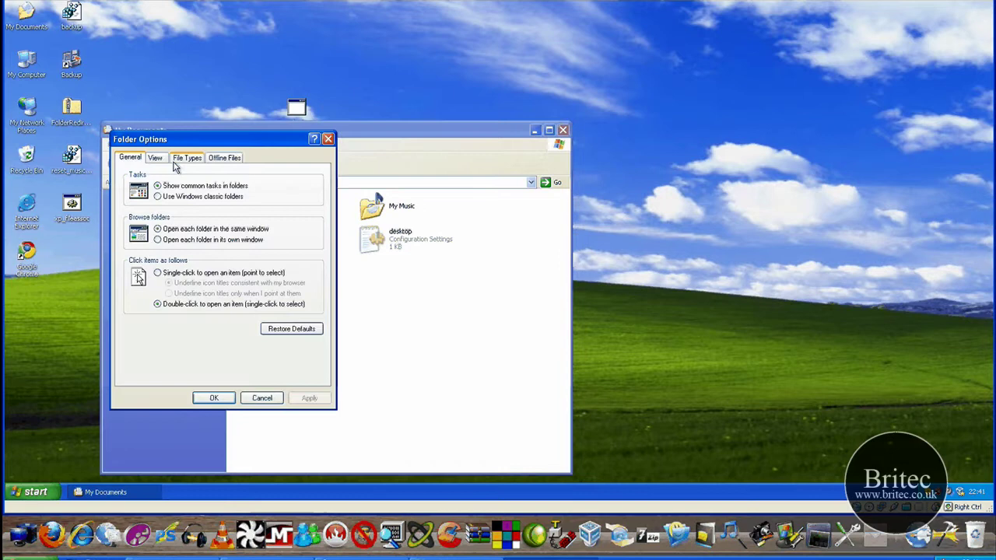
left_click(186, 158)
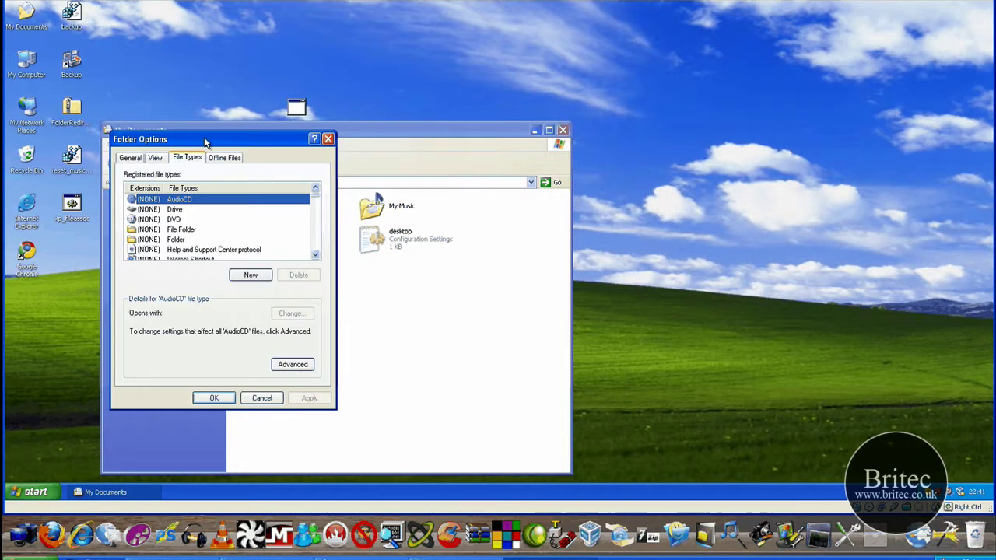
left_click_drag(204, 137, 299, 95)
Restore the JPG extension to its default file type, and close Folder Options and the My Documents window
left_click_drag(411, 152, 413, 177)
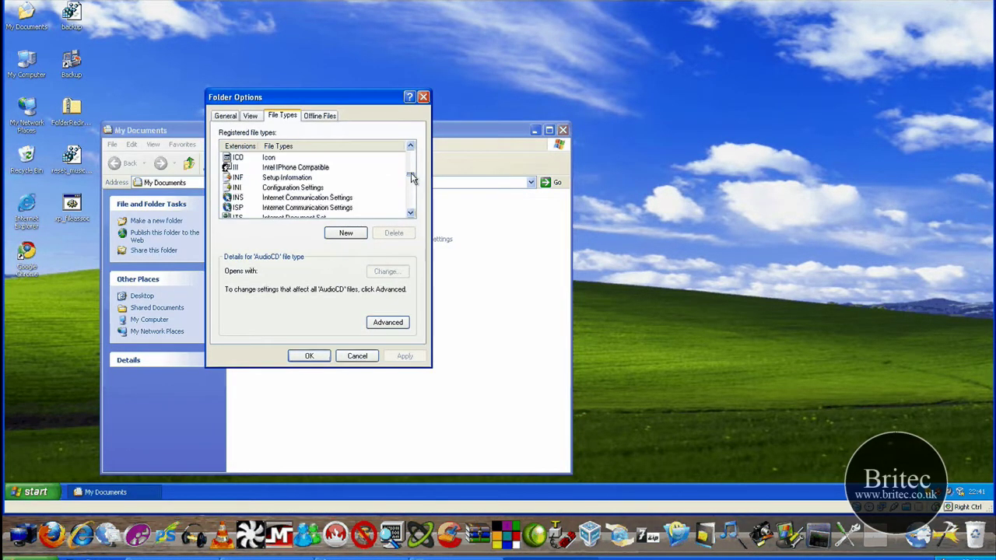
scroll(371, 185, "down", 3)
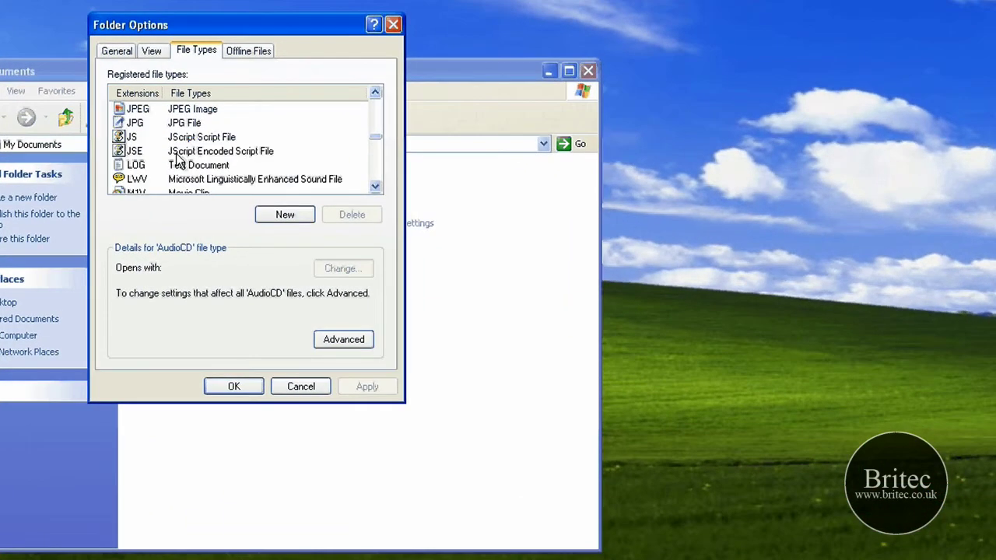
left_click(138, 123)
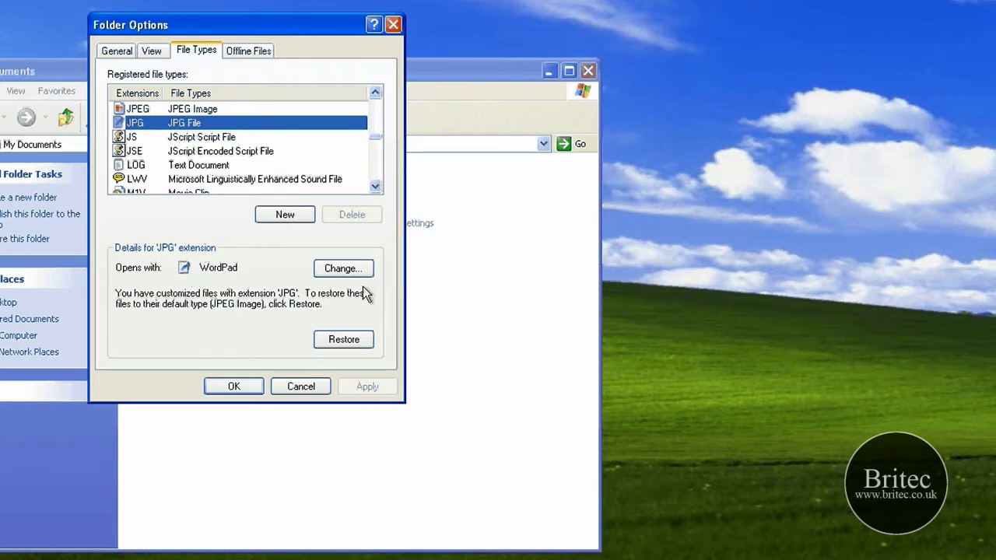
left_click(343, 340)
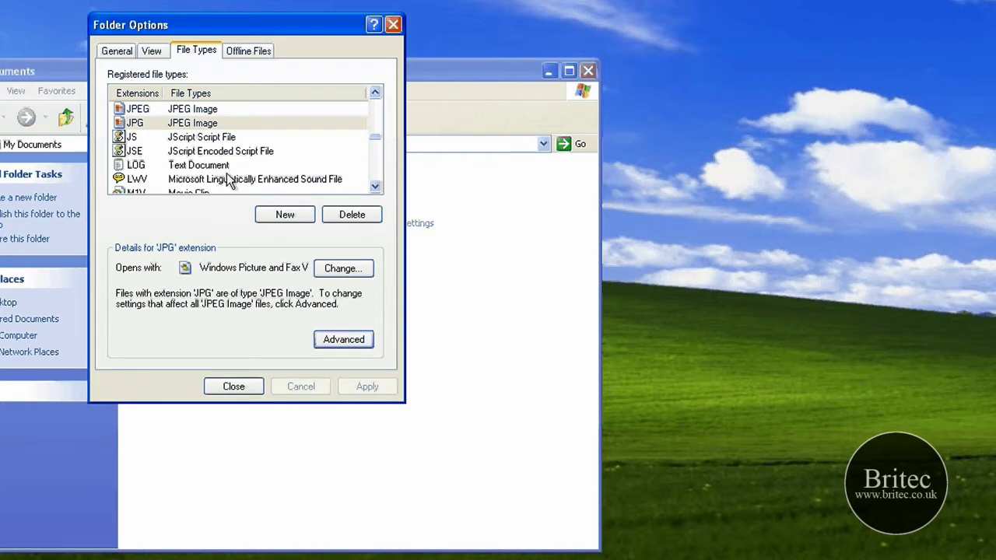
left_click_drag(280, 25, 322, 0)
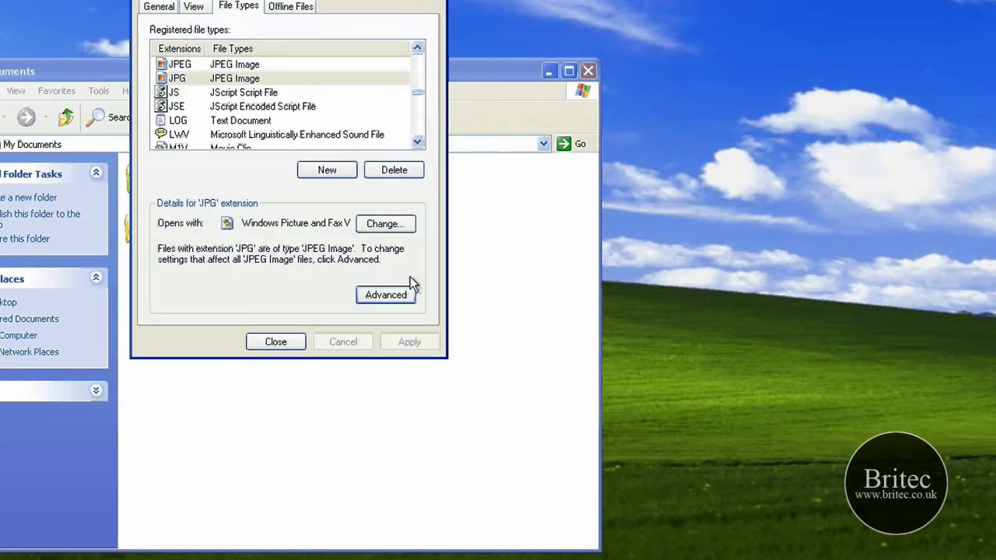
left_click(283, 349)
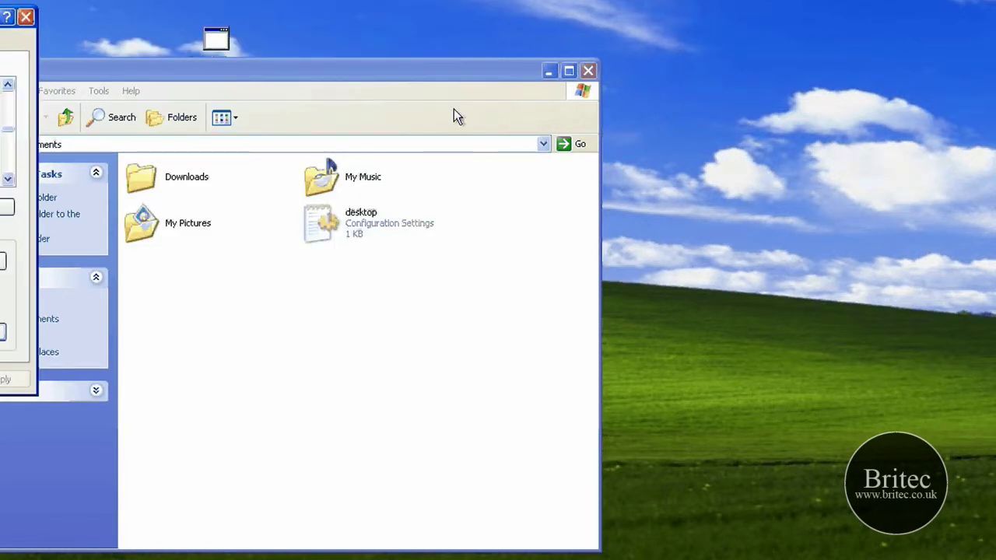
left_click(560, 74)
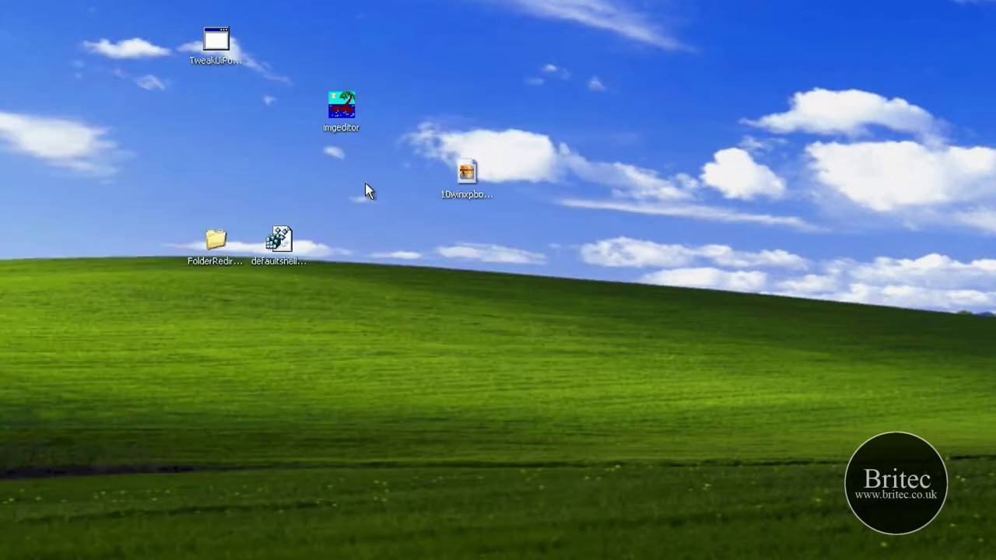
Set WordPad again as the program always used to open files like the 10winxpboot_c image
right_click(473, 174)
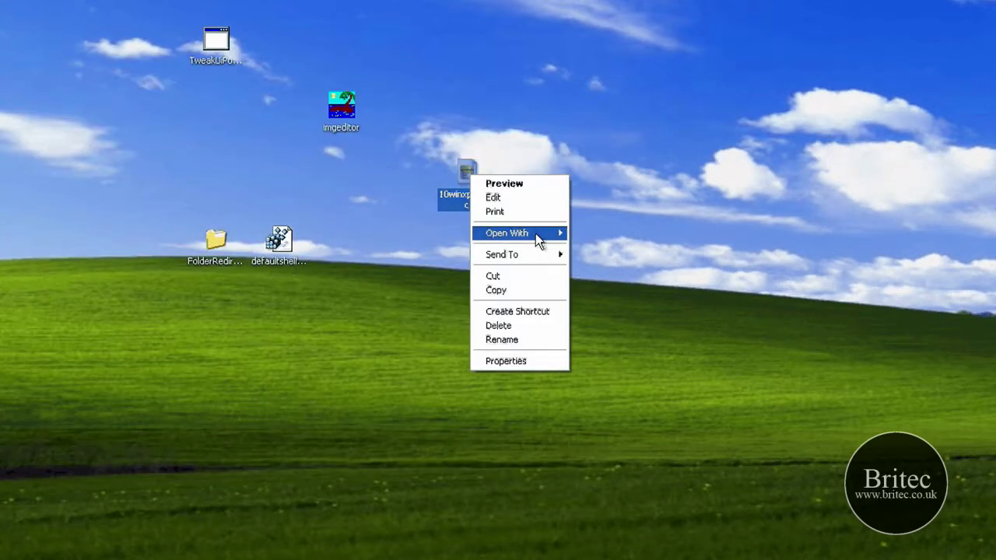
mouse_move(536, 234)
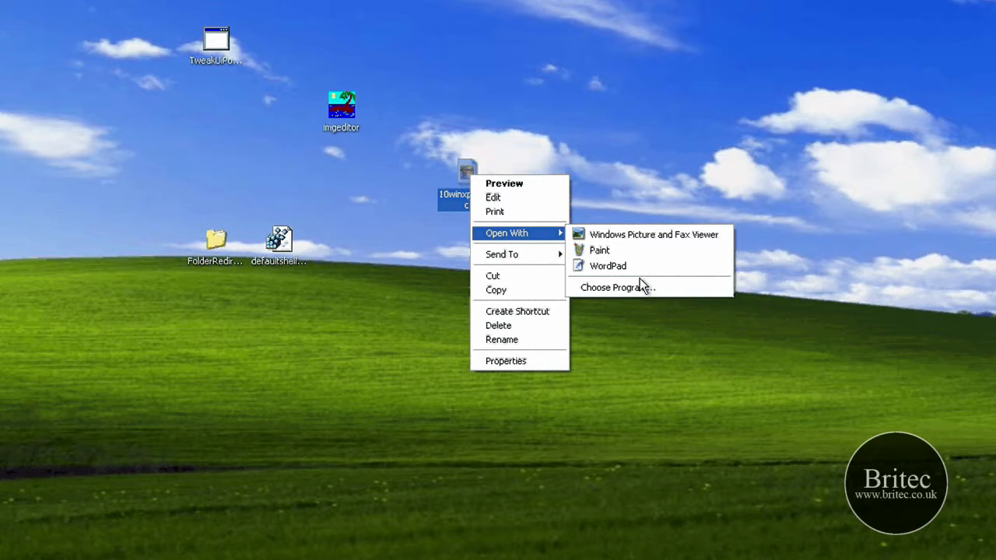
right_click(480, 174)
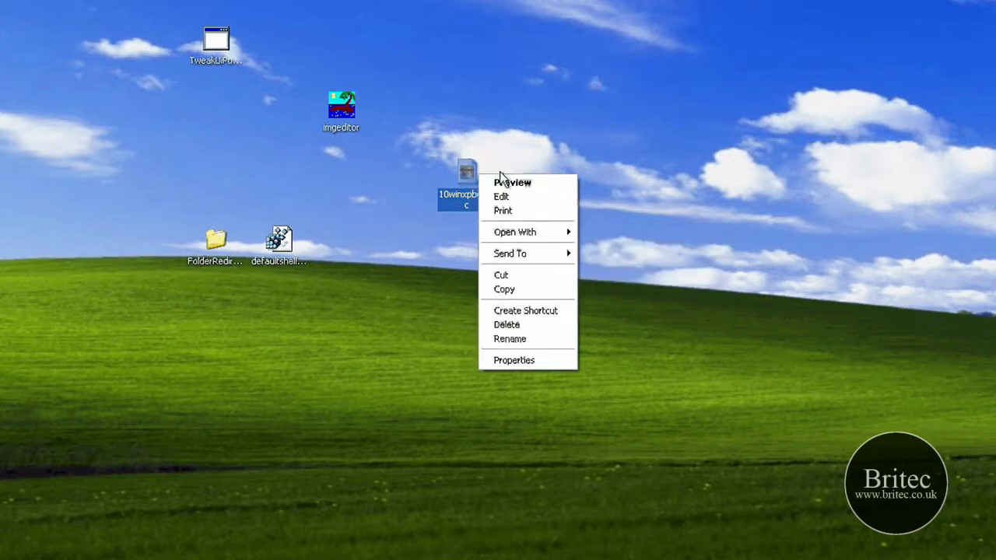
mouse_move(535, 232)
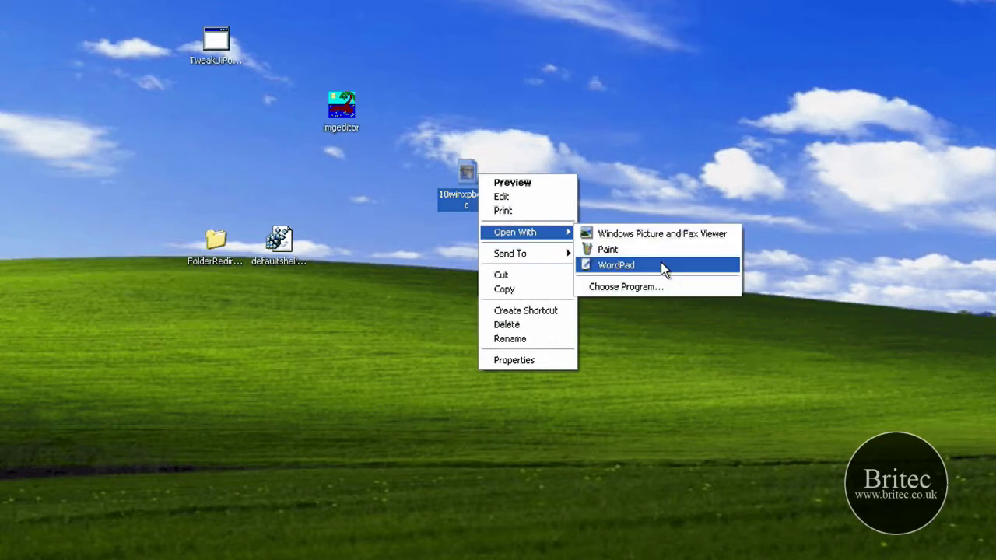
left_click(658, 287)
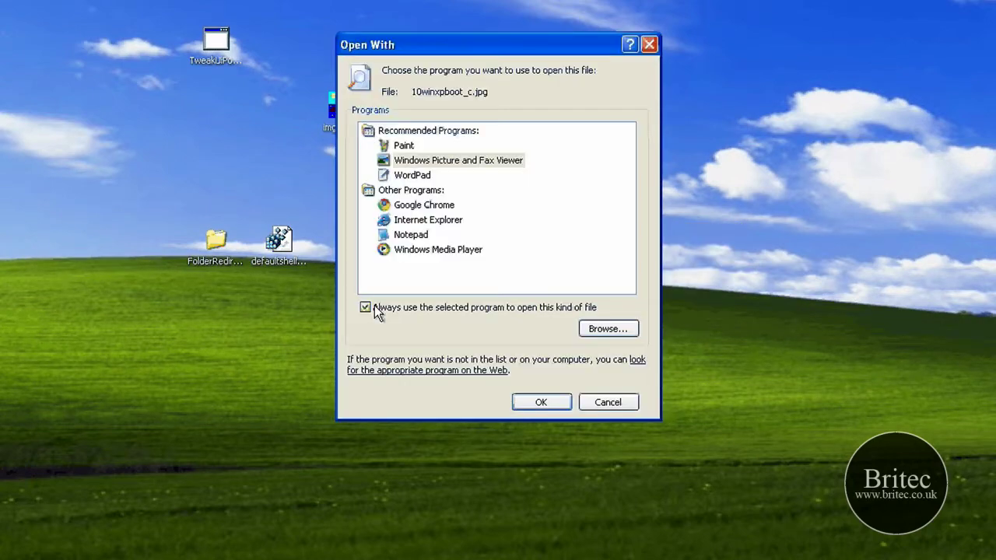
left_click(413, 175)
left_click(565, 410)
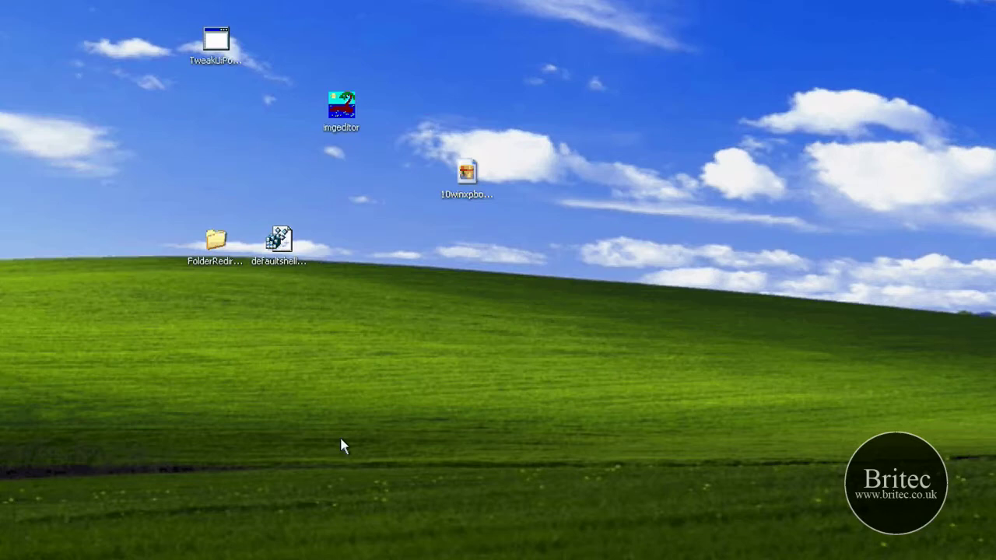
Restore the JPG file association to its default with the imgeditor utility, and check it by opening and closing the 10winxpboot_c image
double_click(346, 110)
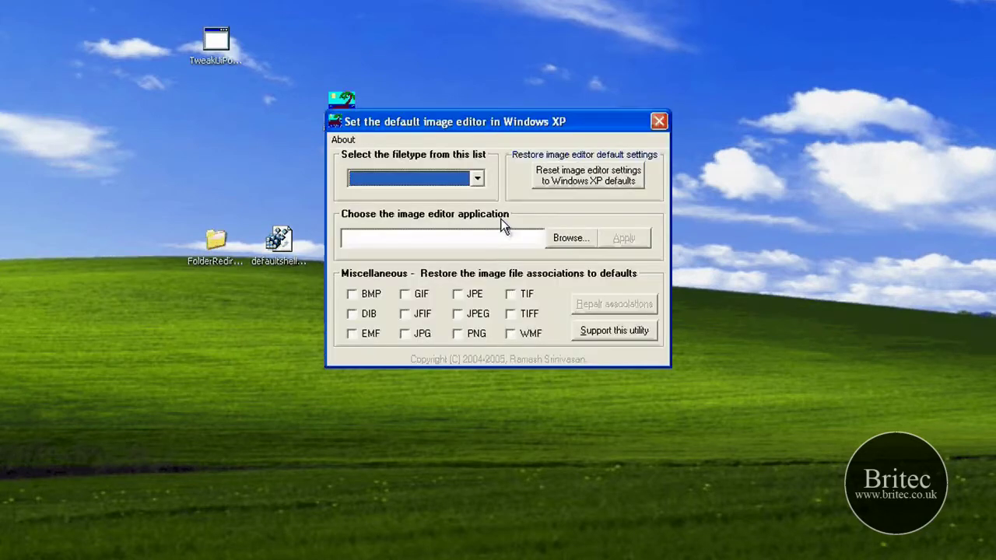
left_click_drag(459, 123, 564, 86)
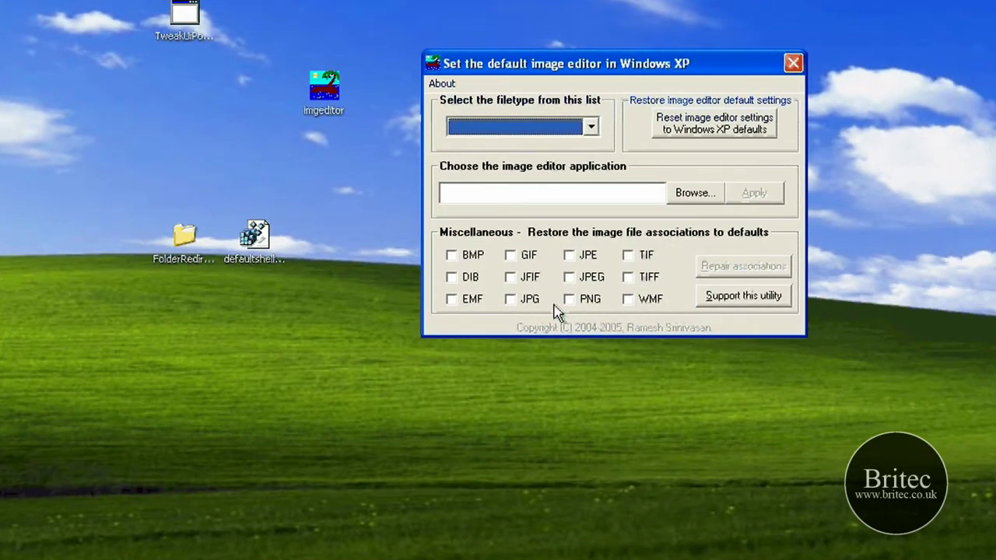
left_click(523, 299)
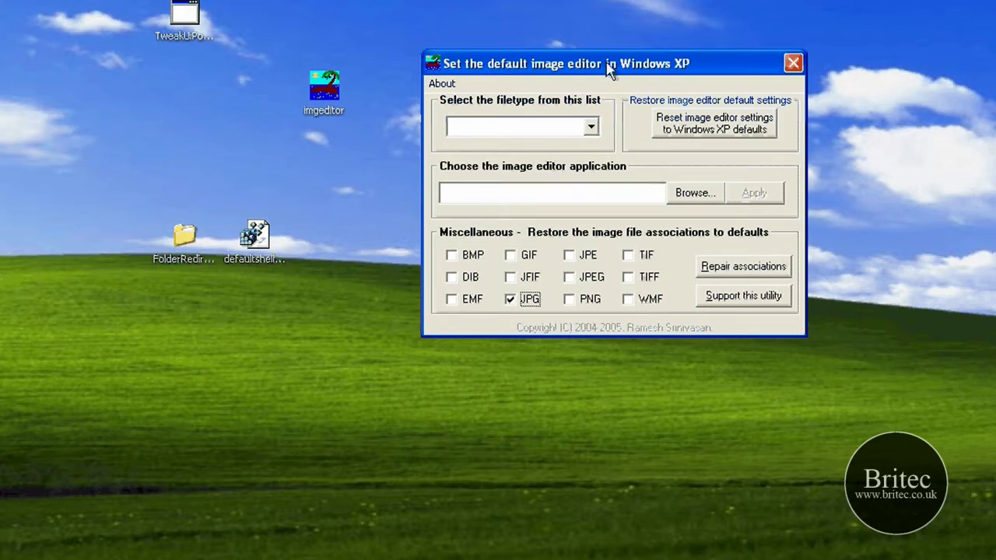
left_click_drag(610, 69, 561, 0)
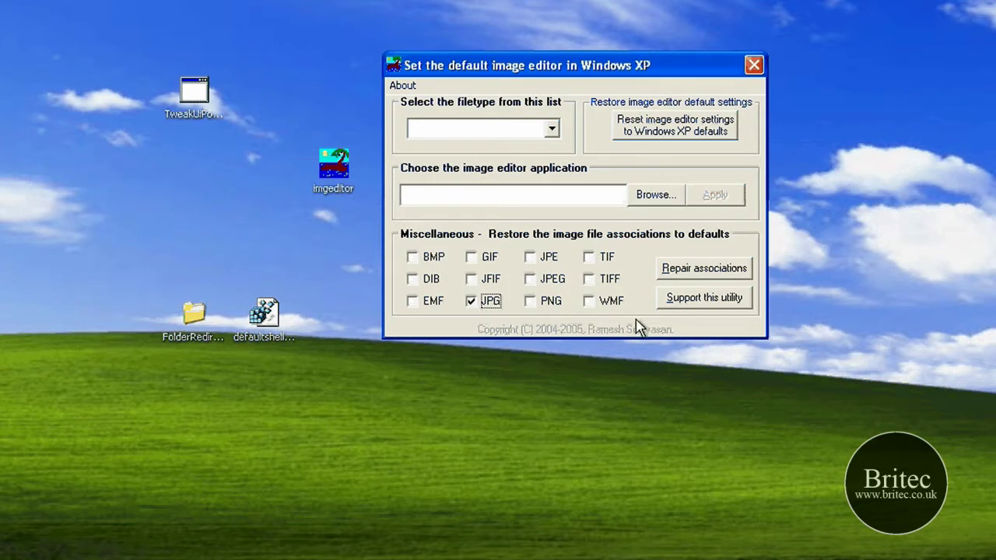
left_click(717, 272)
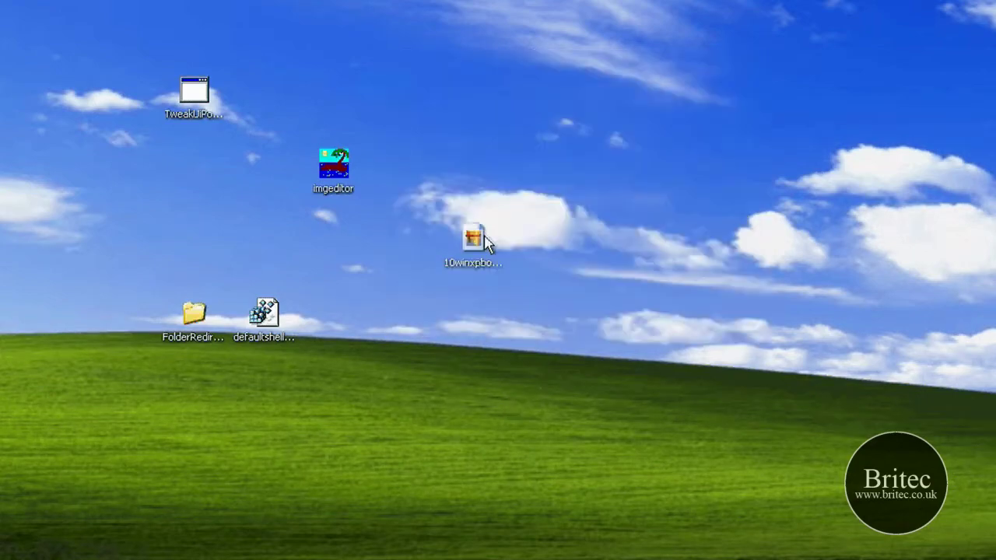
double_click(473, 239)
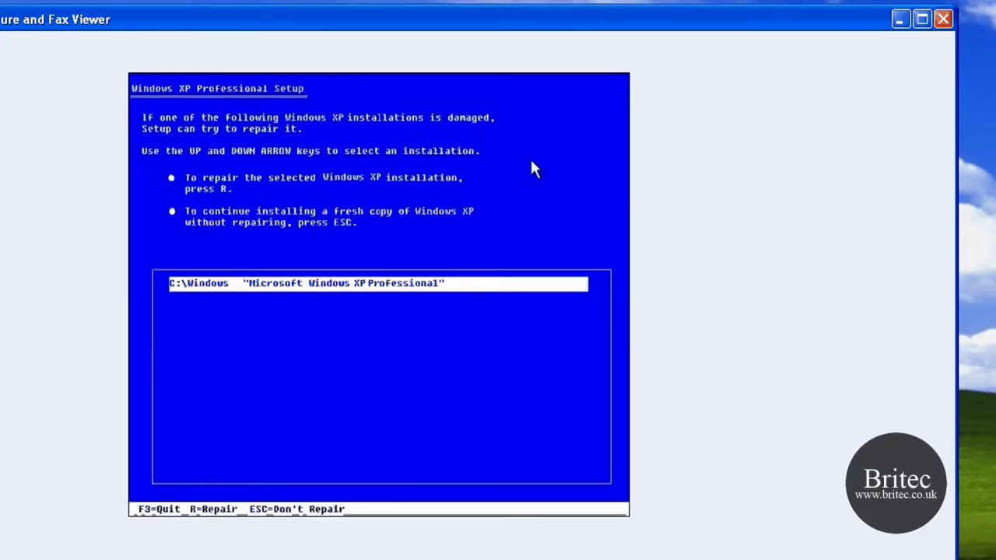
left_click(943, 20)
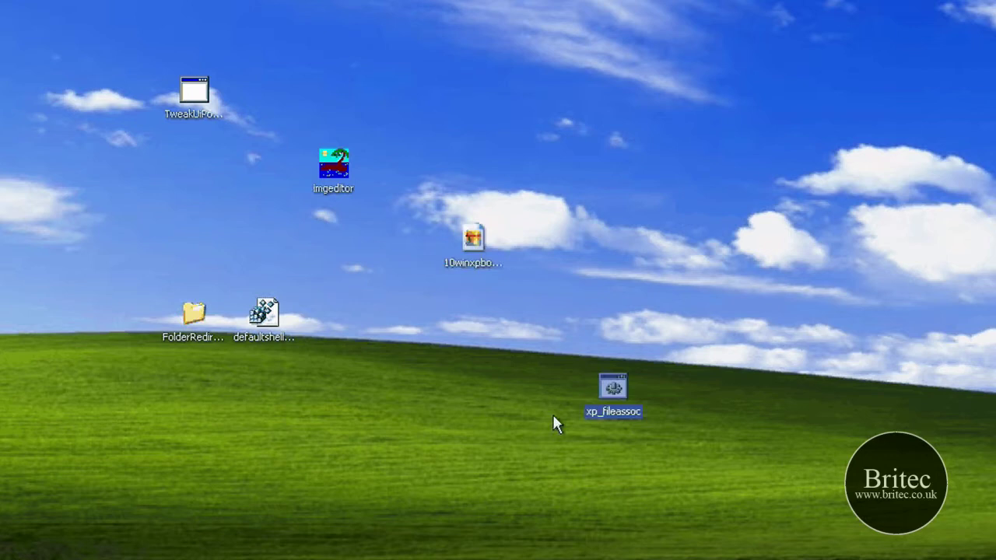
Open the xp_fileassoc batch file for editing, examine the default associations it restores, and close it
right_click(618, 390)
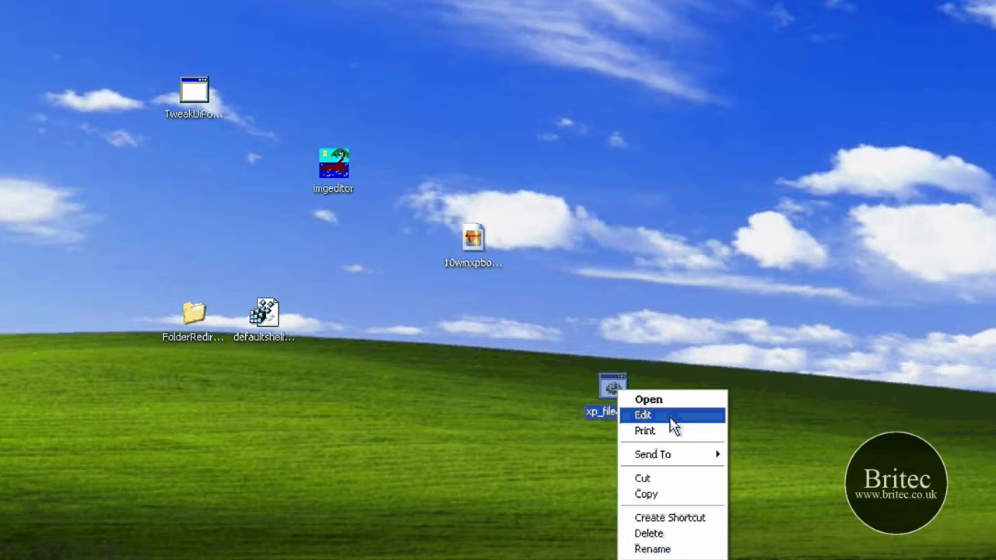
left_click(671, 418)
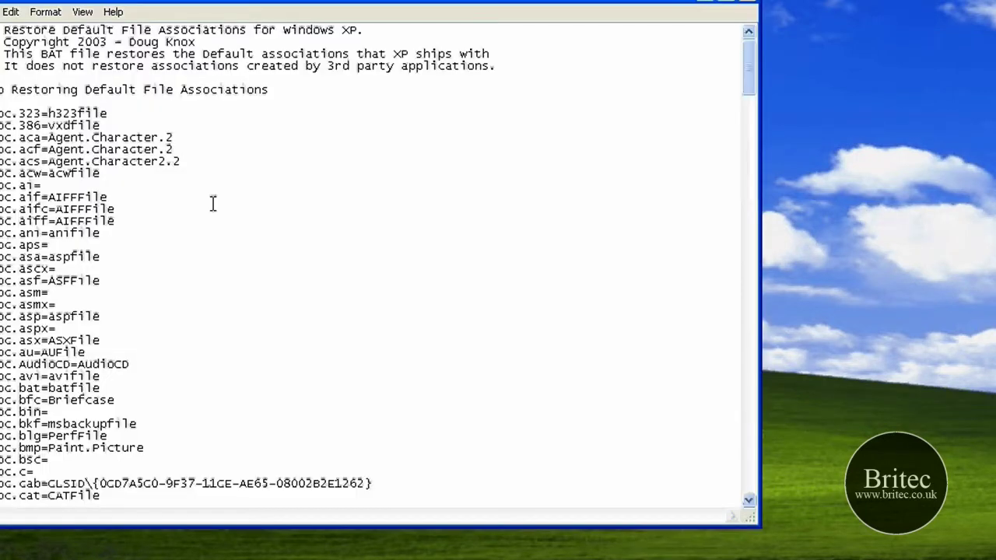
left_click_drag(195, 42, 123, 42)
left_click_drag(38, 127, 114, 47)
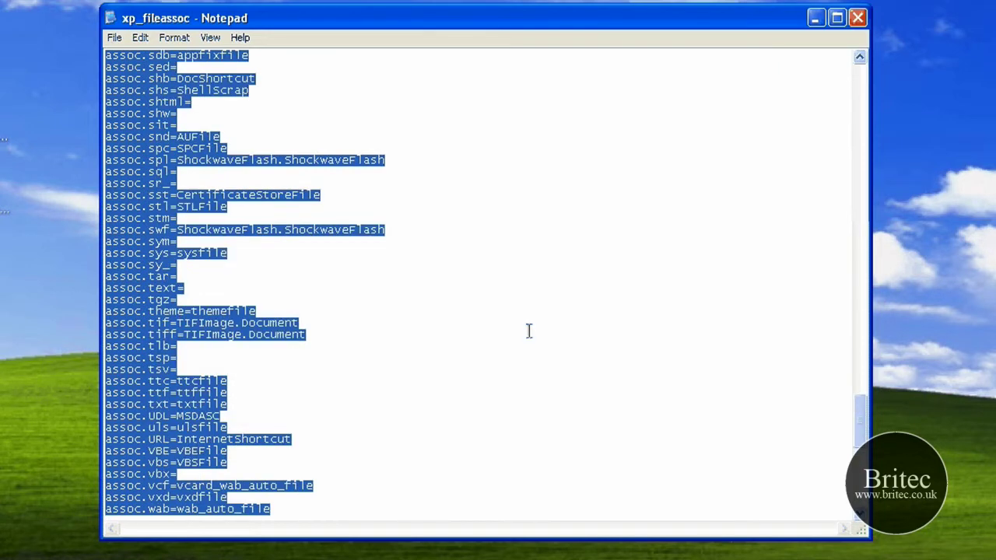
left_click(478, 338)
scroll(788, 313, "up", 6)
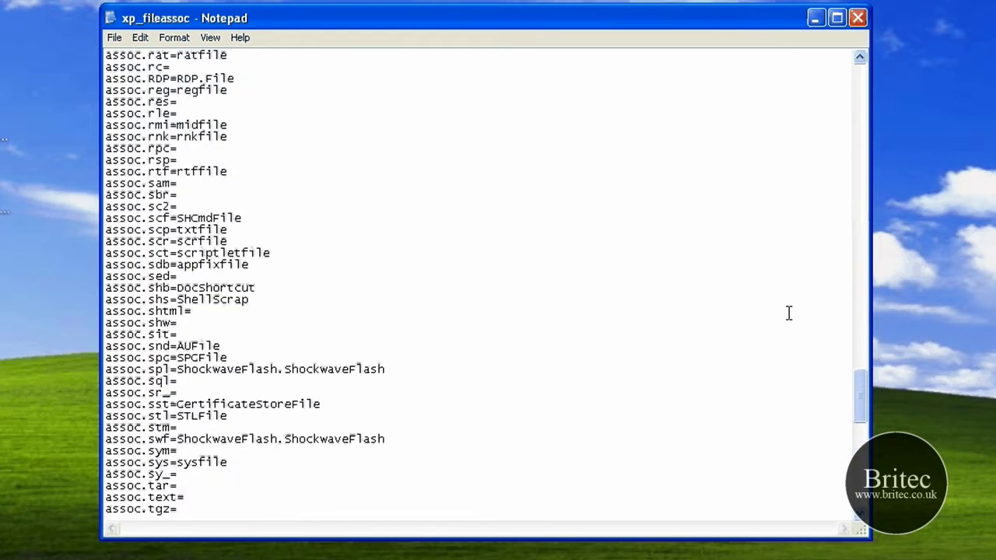
left_click_drag(860, 400, 835, 100)
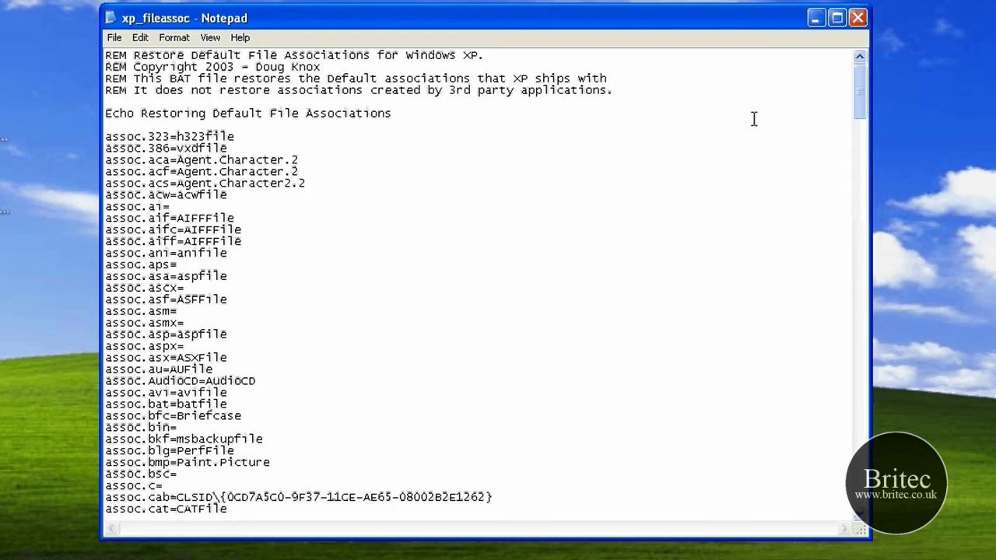
left_click(858, 17)
Place the xp_fileassoc icon directly below the 10winxpboot_c image on the desktop
left_click_drag(727, 403, 545, 384)
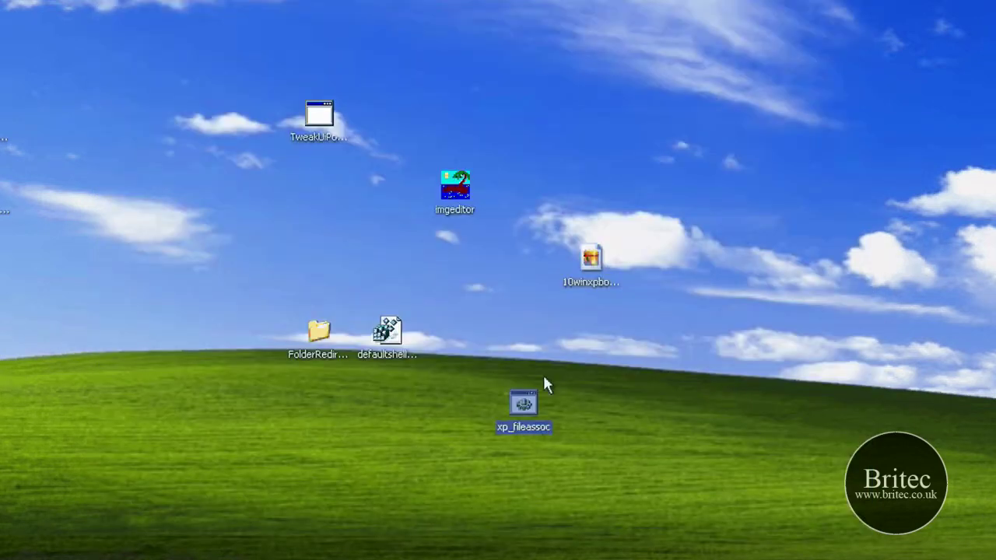
key("Return")
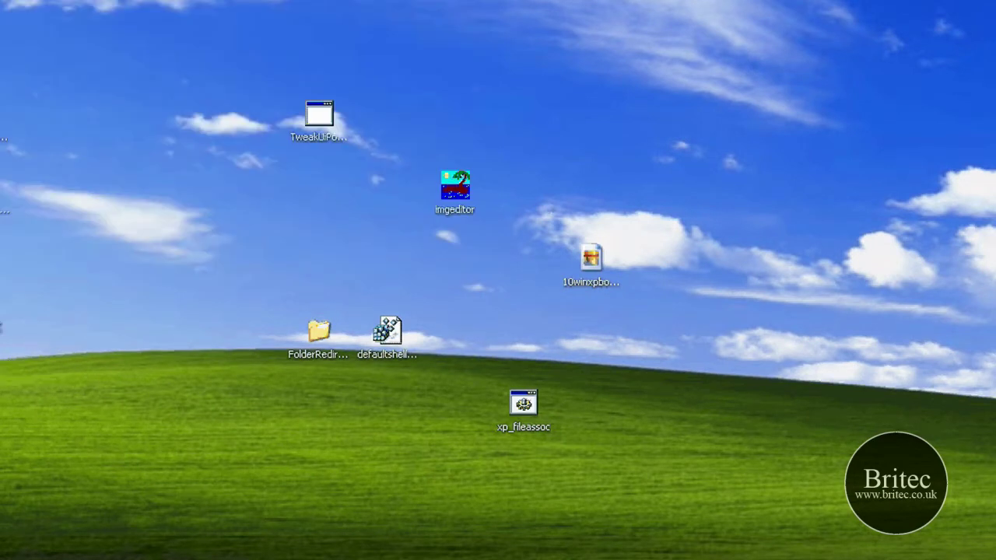
left_click_drag(523, 403, 591, 330)
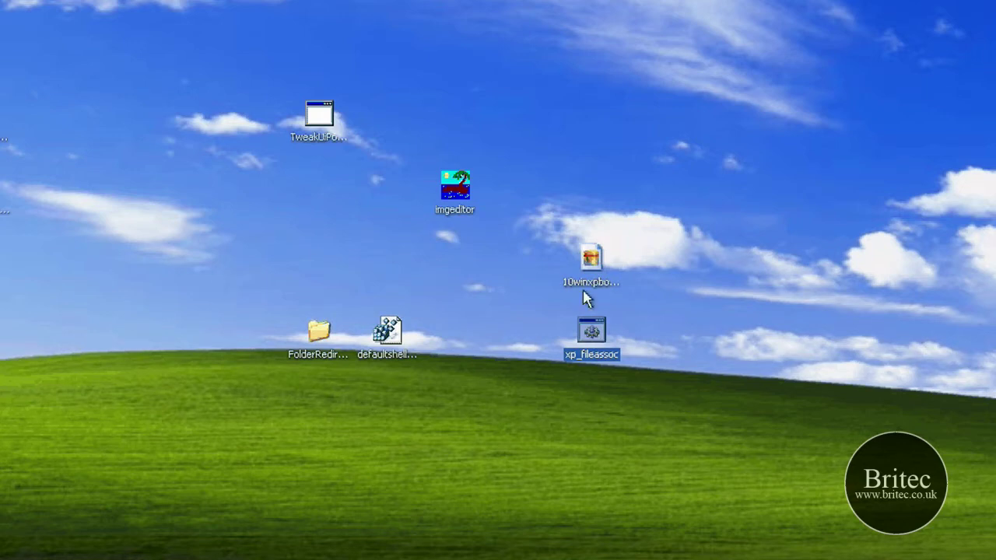
left_click(452, 319)
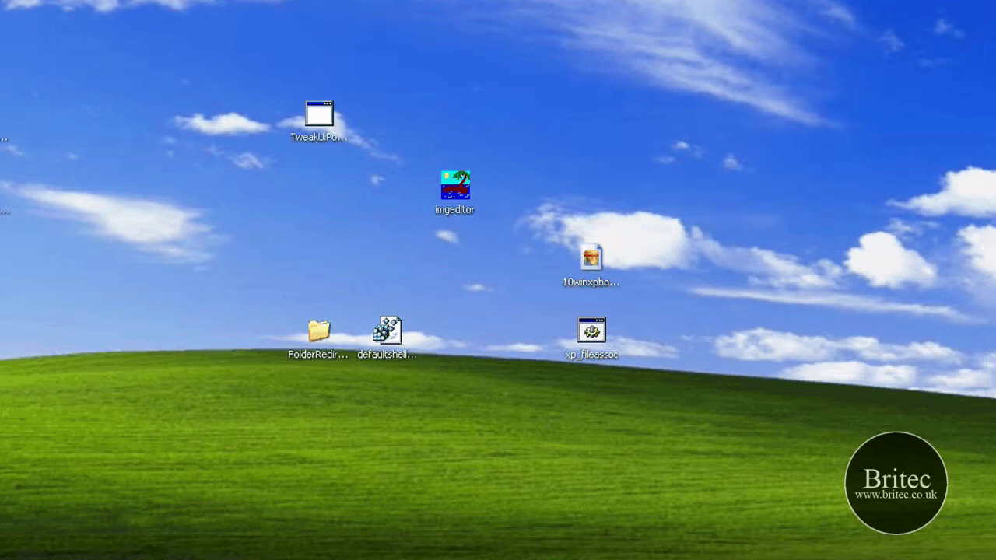
Turn off the Windows XP computer
key("alt+F4")
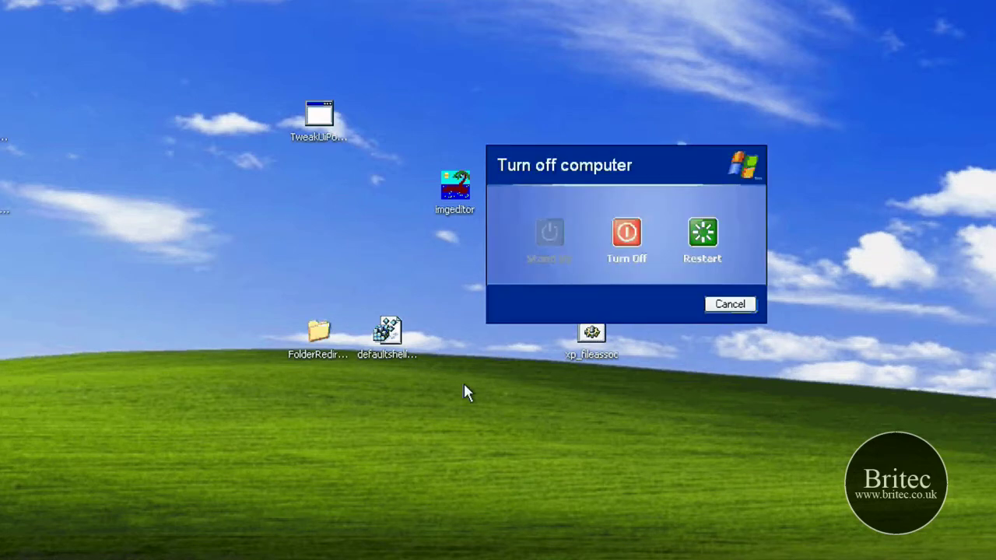
left_click(636, 242)
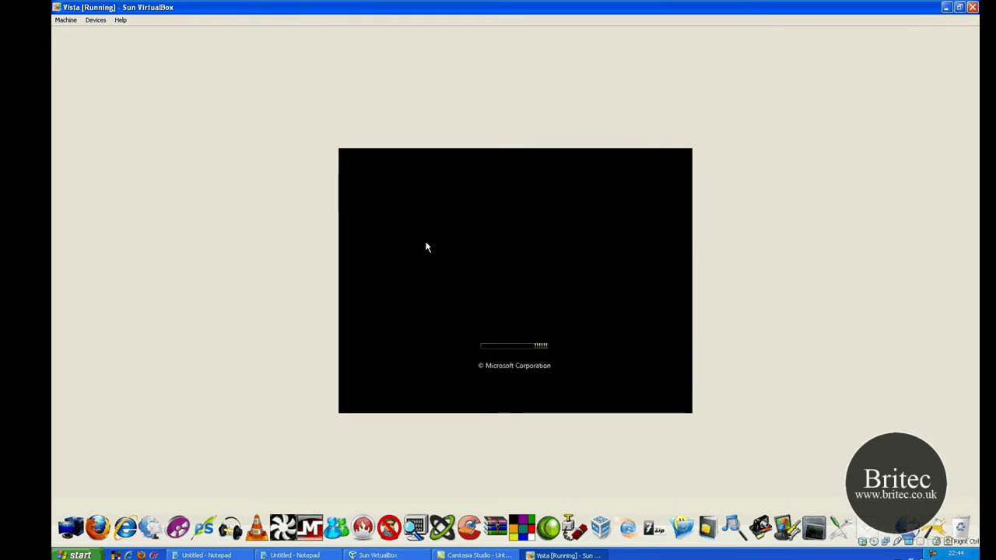
Switch to the Notepad list of file association fixes for Vista, examine the listed file types, and minimize it
left_click(296, 556)
scroll(747, 199, "up", 2)
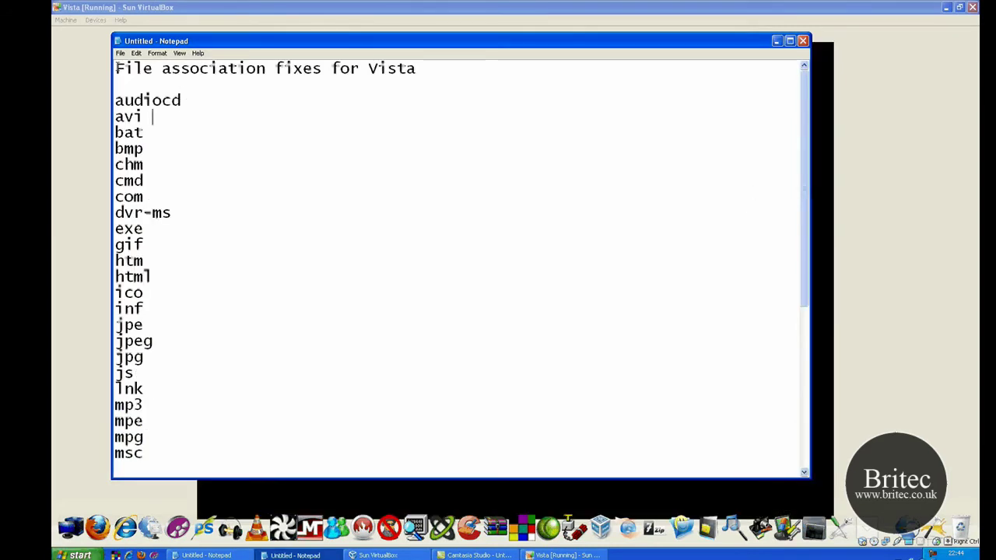
left_click_drag(115, 68, 438, 71)
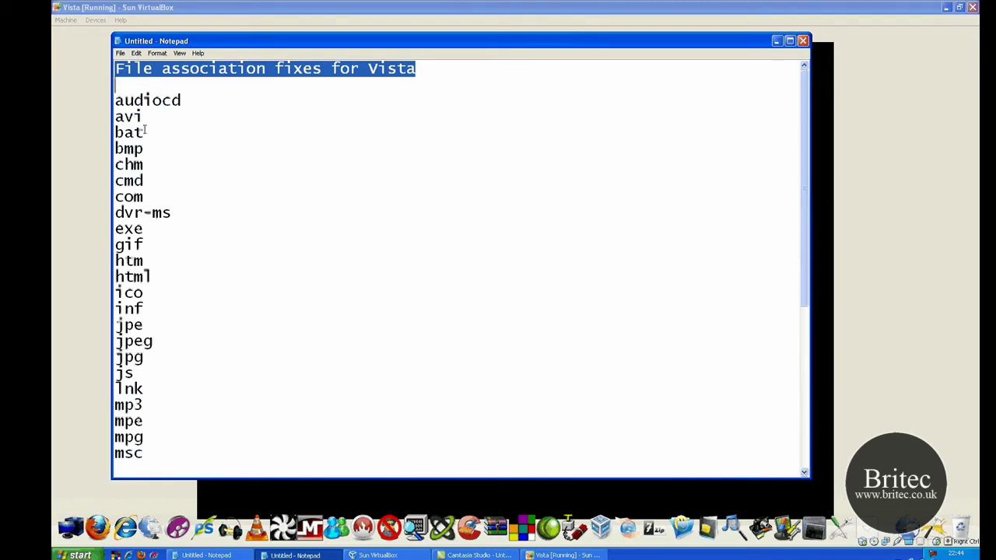
scroll(145, 131, "down", 6)
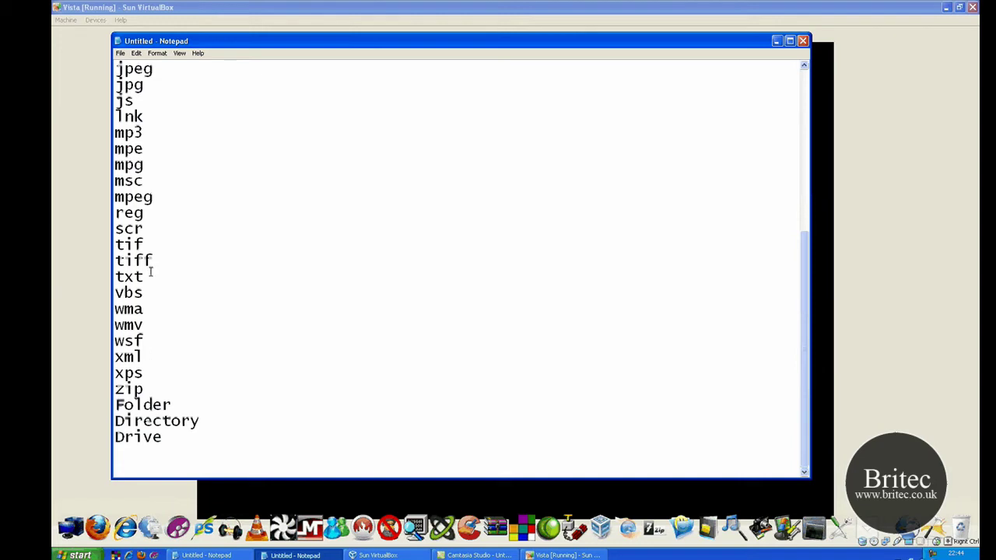
scroll(169, 267, "up", 3)
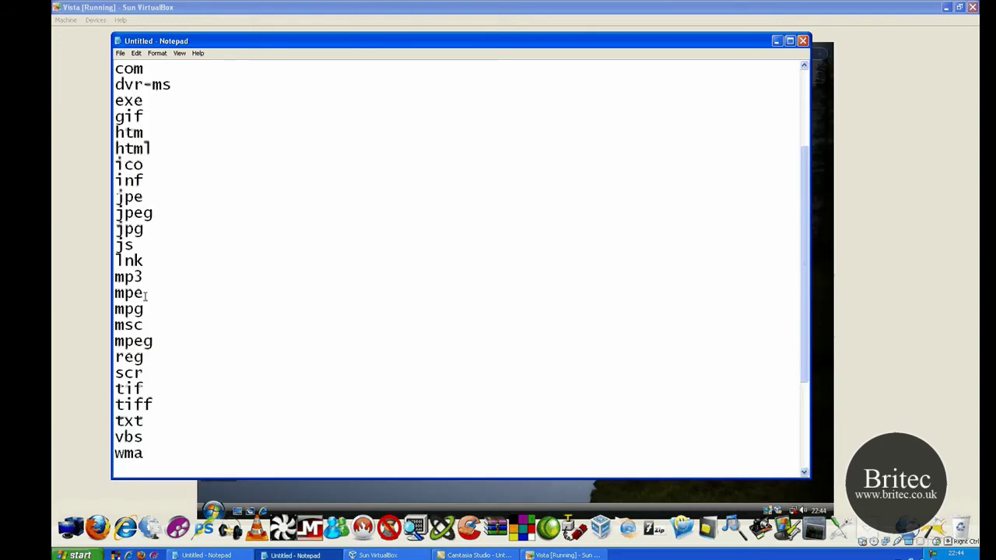
scroll(154, 282, "up", 1)
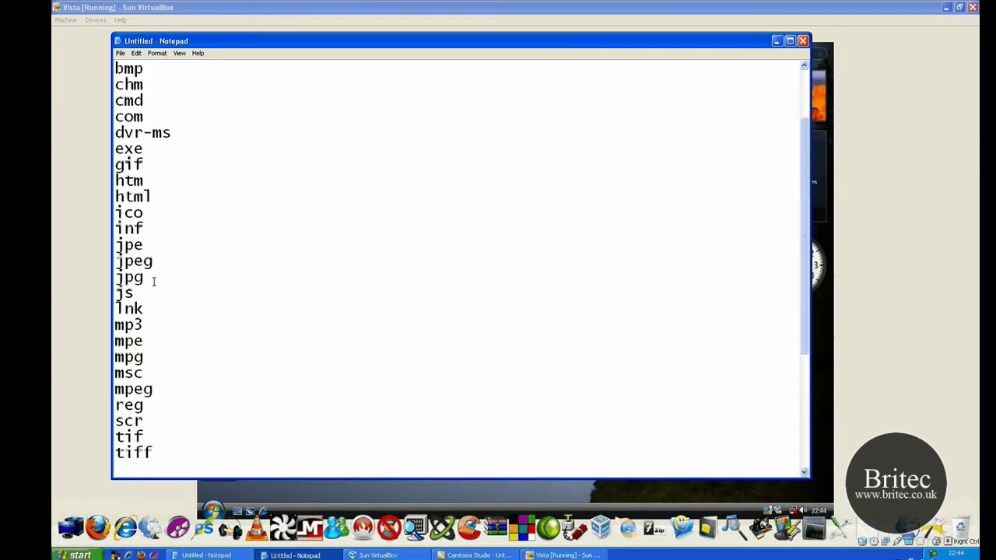
scroll(150, 132, "up", 2)
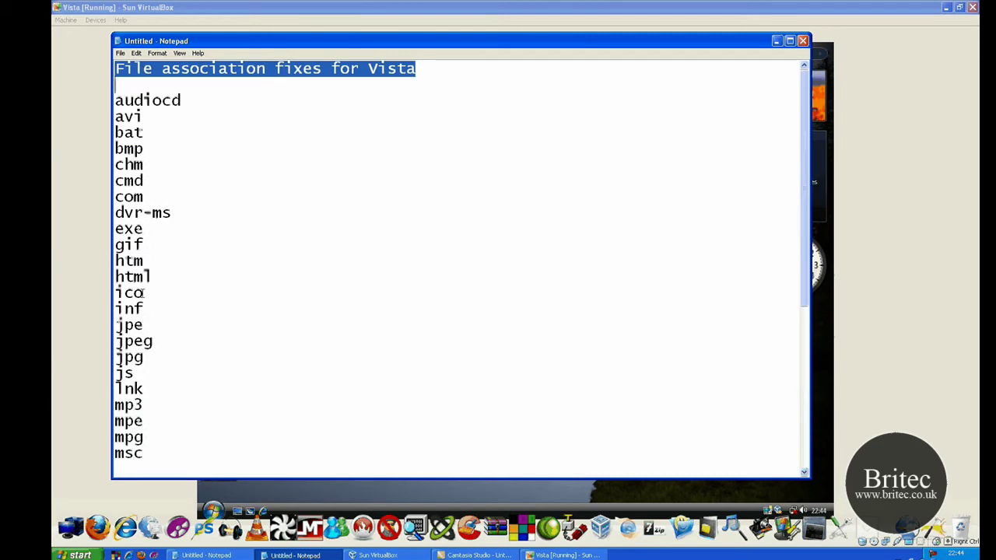
left_click_drag(151, 246, 116, 100)
left_click(579, 138)
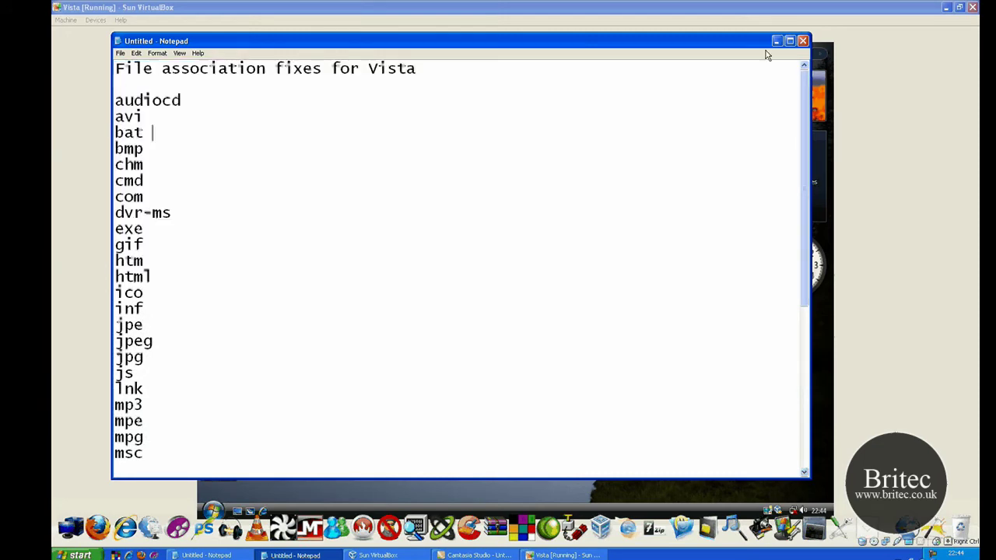
left_click(777, 40)
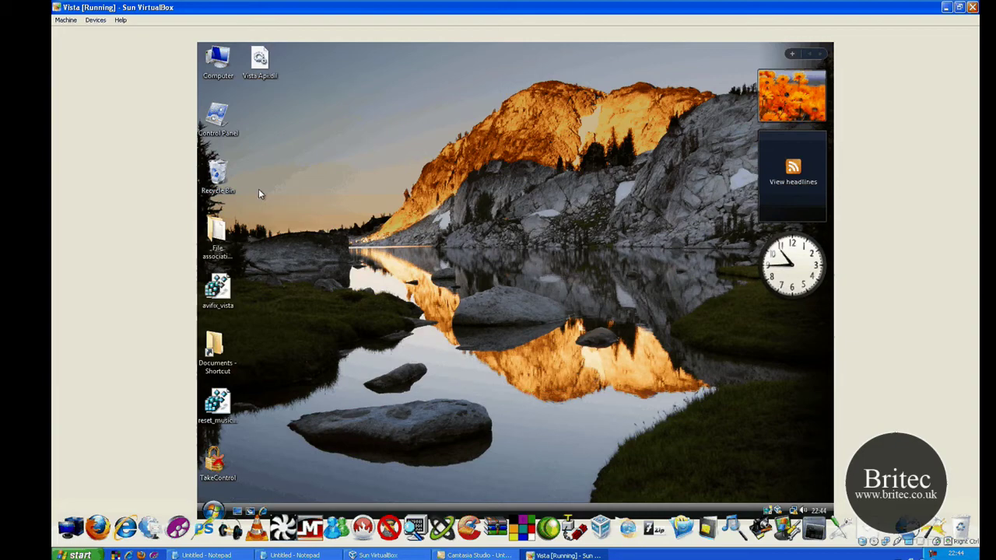
Open the list for associating file types with programs under Default Programs in the Vista machine's Control Panel
double_click(218, 119)
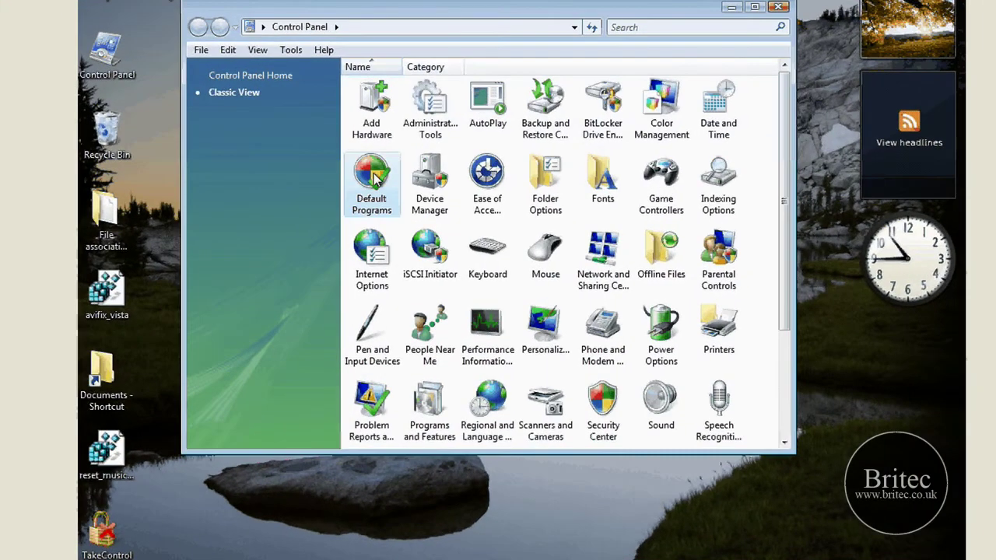
double_click(375, 178)
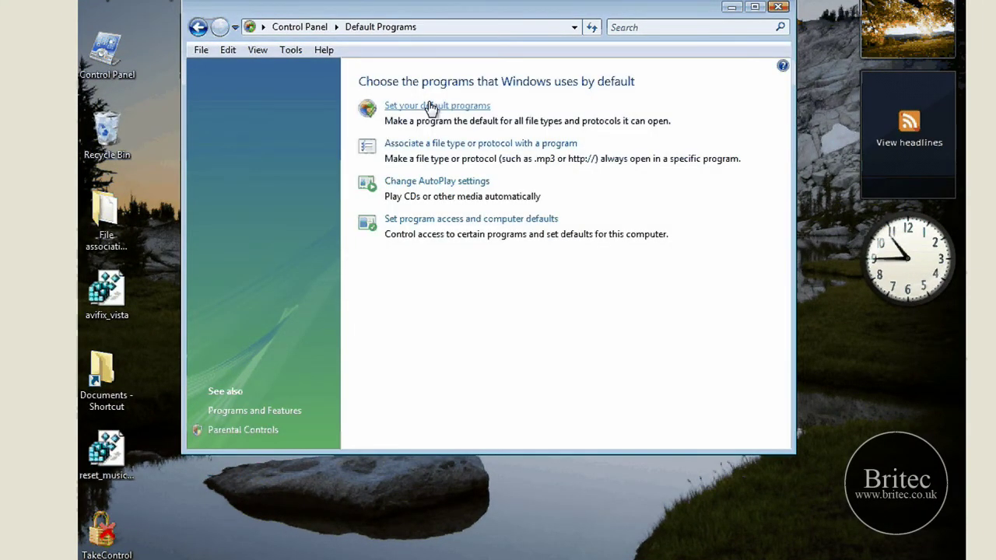
left_click(498, 148)
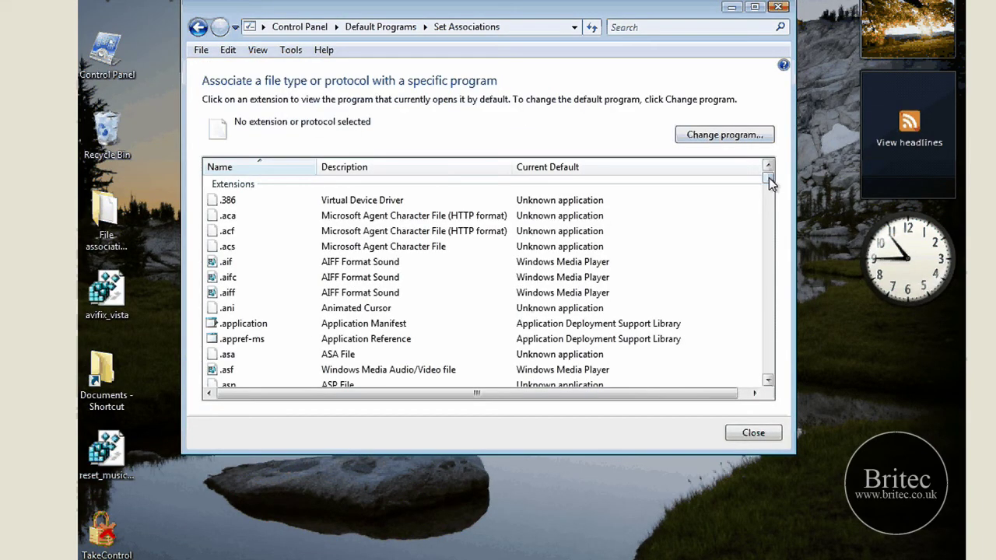
Examine the programs offered for opening .jpg files, such as Paint and Windows Photo Gallery, cancel the choice, and close the associations list
left_click_drag(769, 178, 771, 260)
left_click(233, 216)
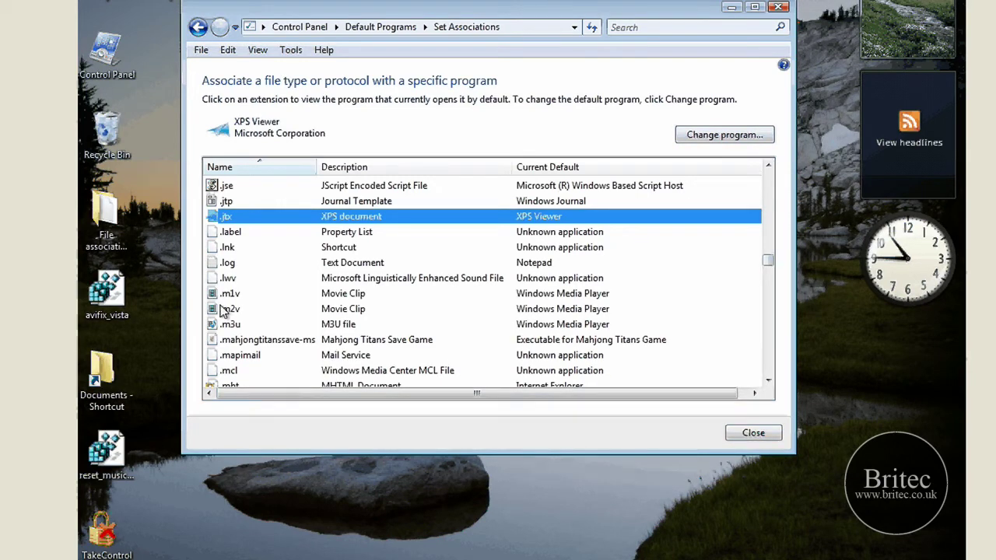
scroll(249, 243, "up", 1)
scroll(249, 242, "up", 1)
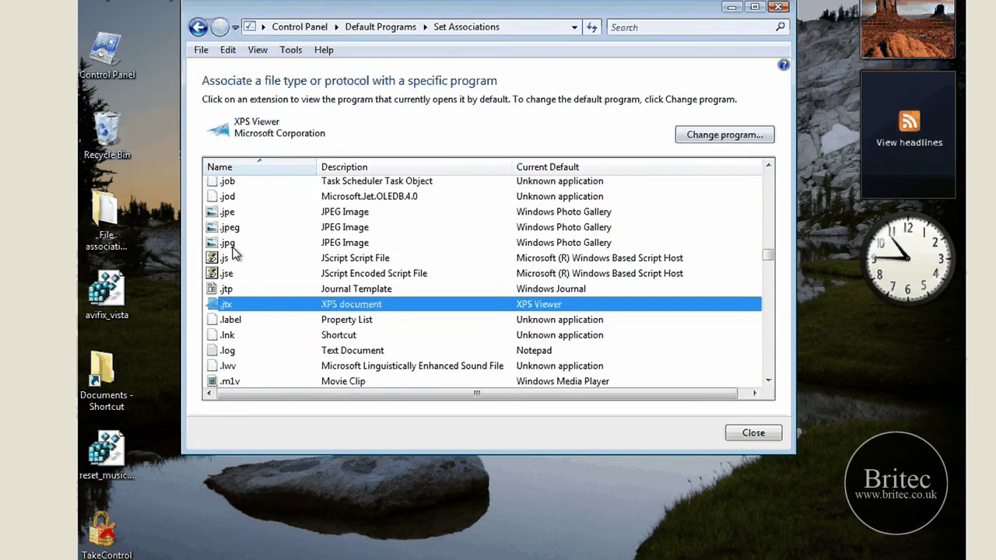
left_click(231, 242)
left_click(724, 135)
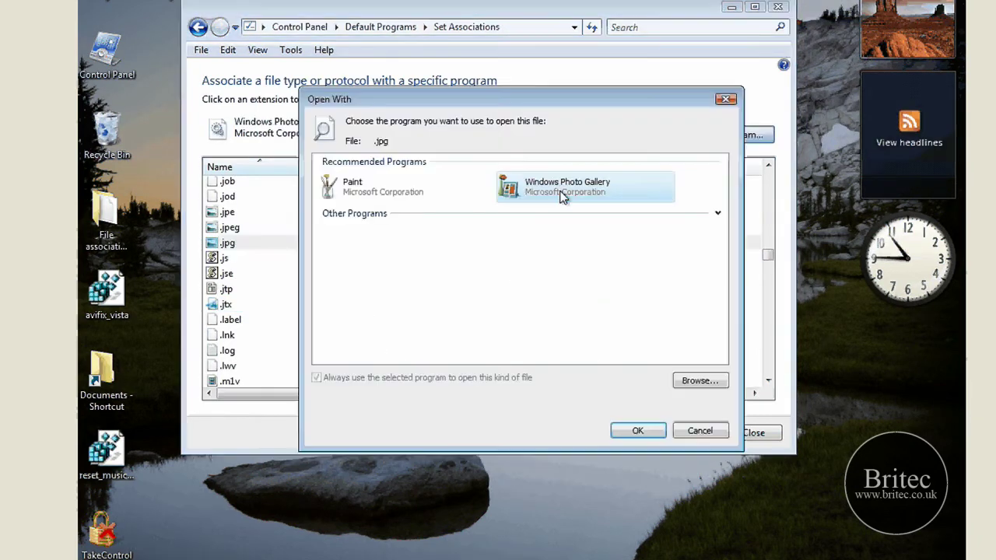
left_click(374, 197)
left_click(521, 198)
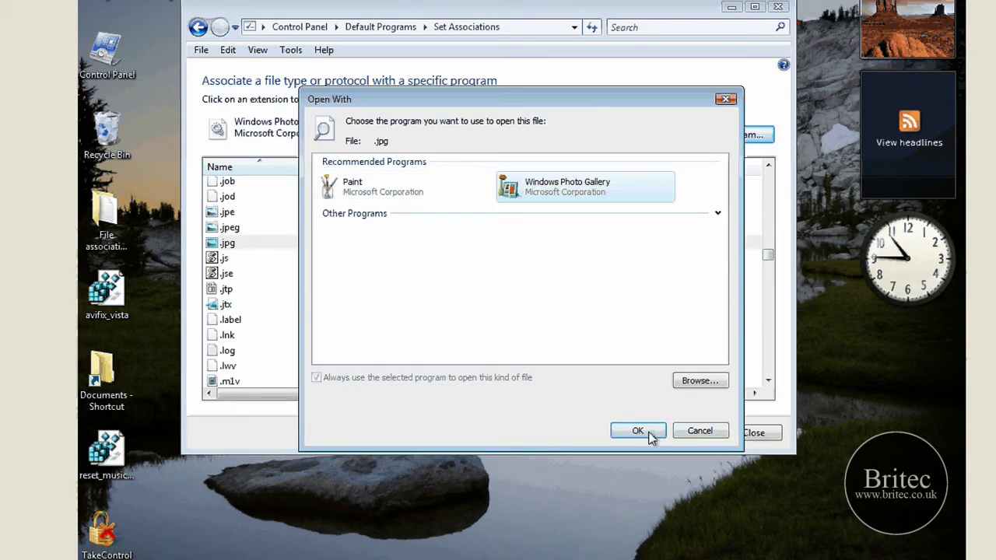
left_click(706, 433)
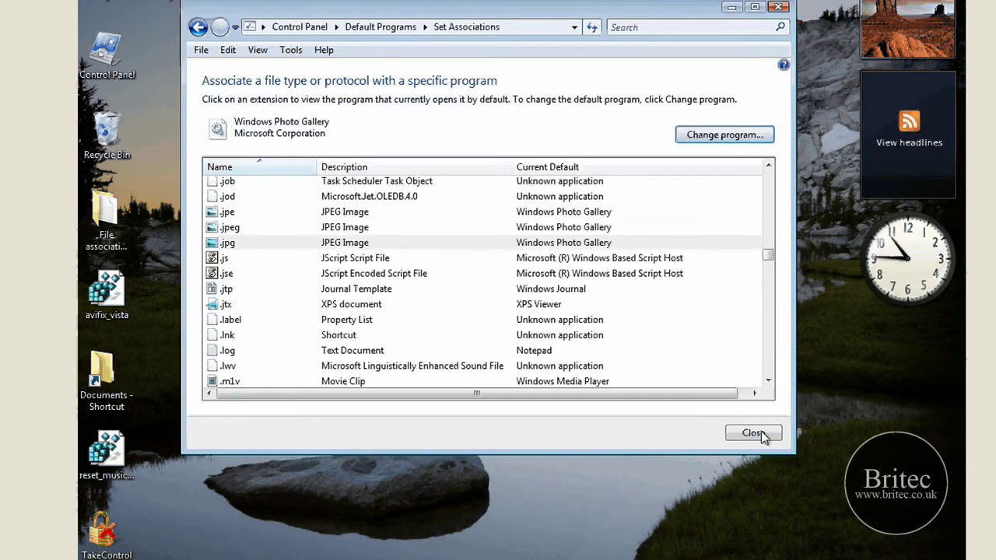
left_click(752, 434)
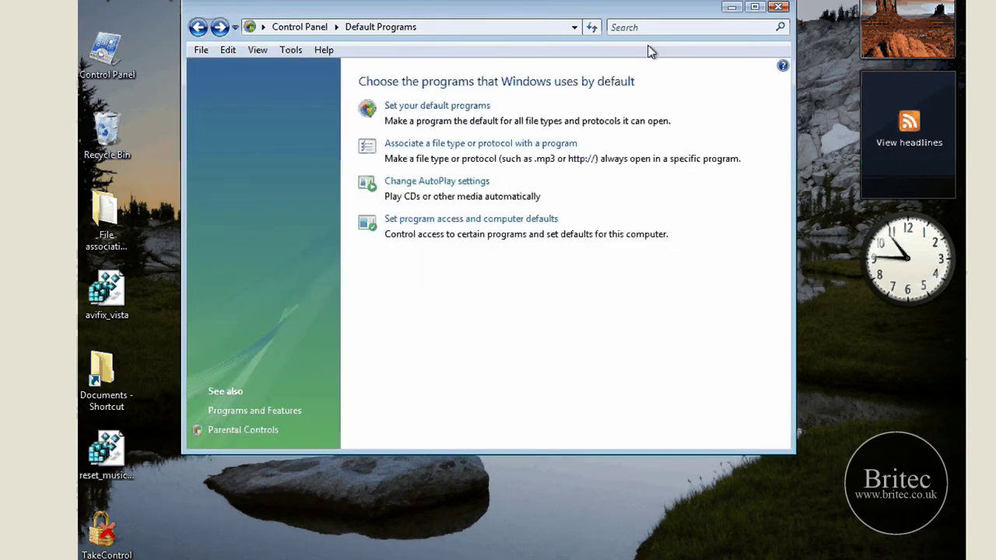
Close Default Programs and copy the mpegfix_vista registry file from its zipped folder in the Vista file association fixes to the open desktop
left_click(779, 8)
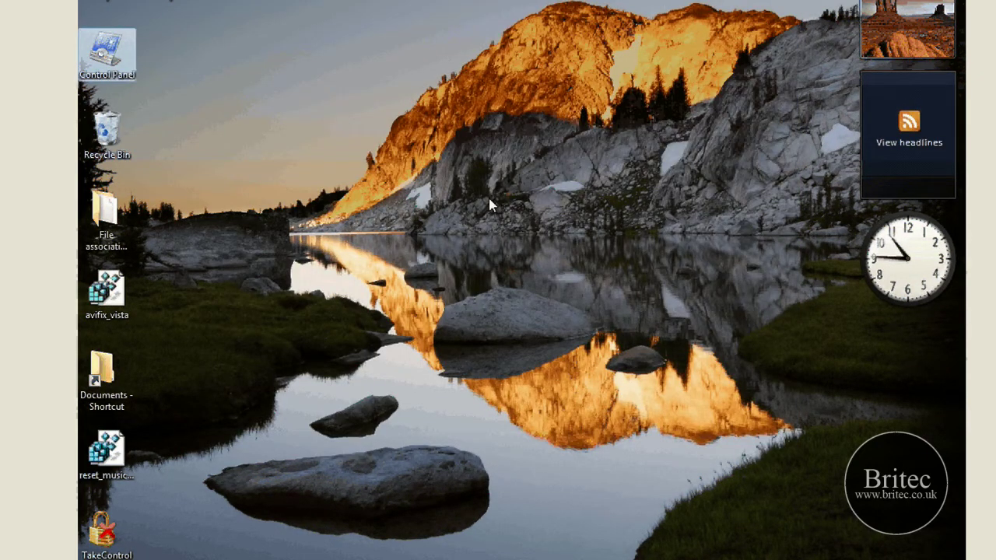
double_click(106, 226)
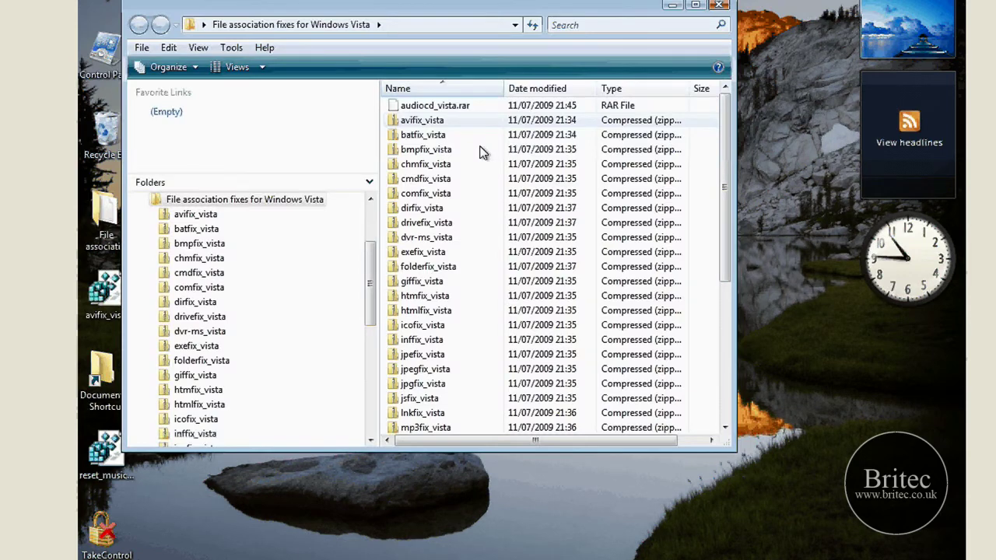
scroll(433, 204, "down", 5)
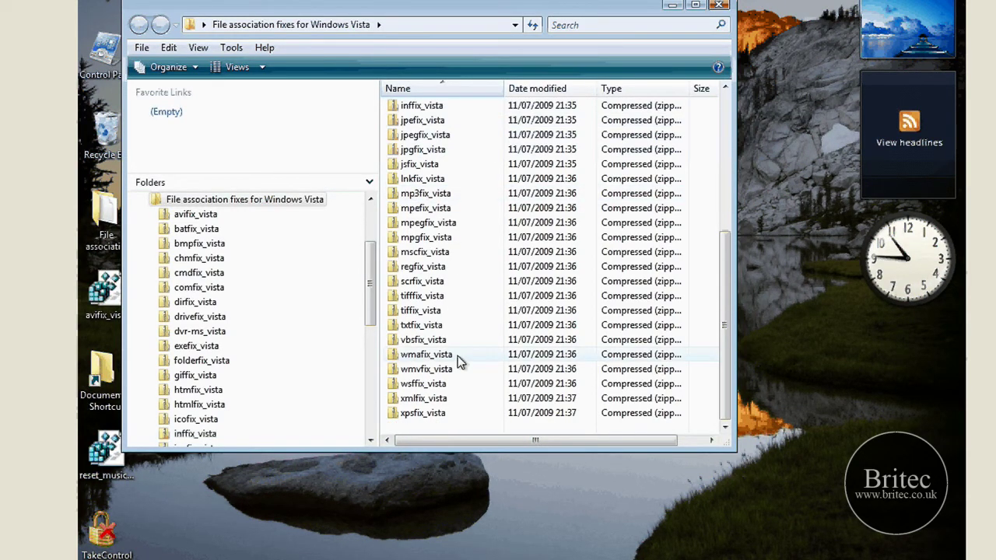
double_click(428, 224)
left_click_drag(428, 105, 798, 308)
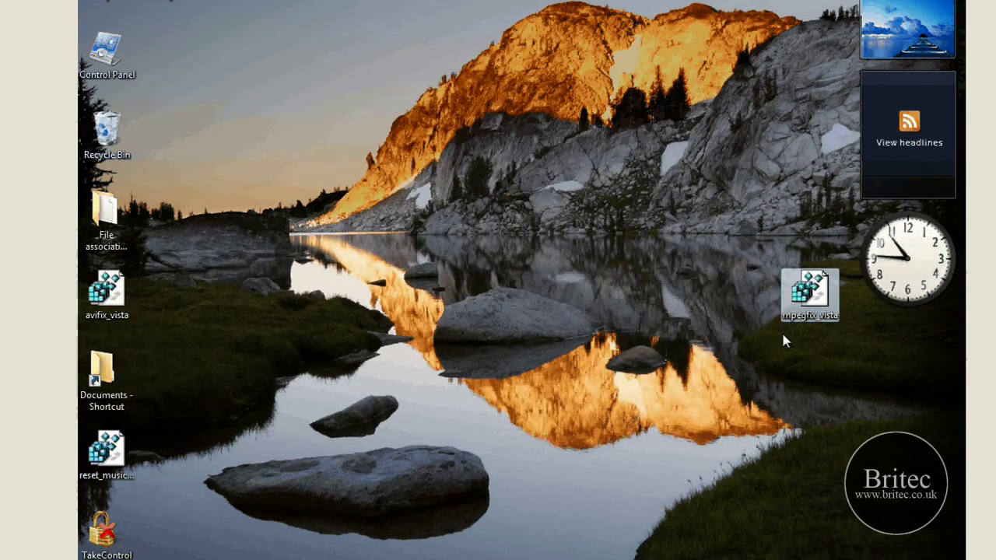
left_click_drag(809, 292, 400, 212)
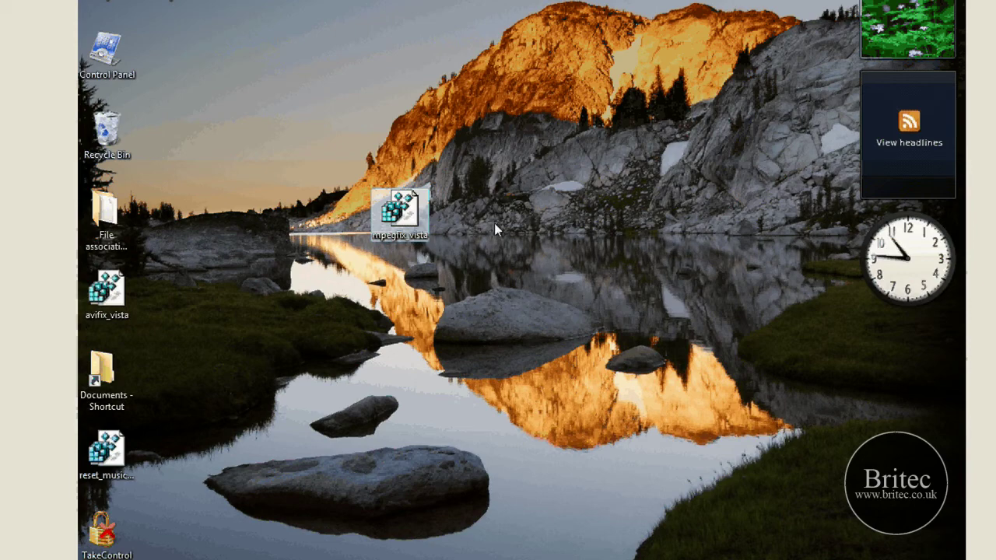
Open the mpegfix_vista registry file for editing in Notepad, examine its .MPEG registry entries, and close it without changes
right_click(403, 218)
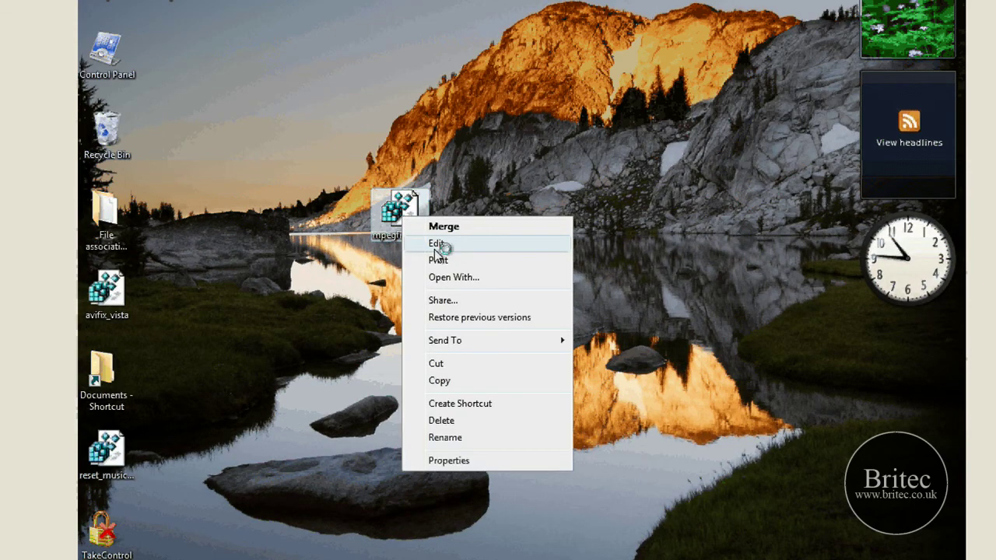
left_click(436, 243)
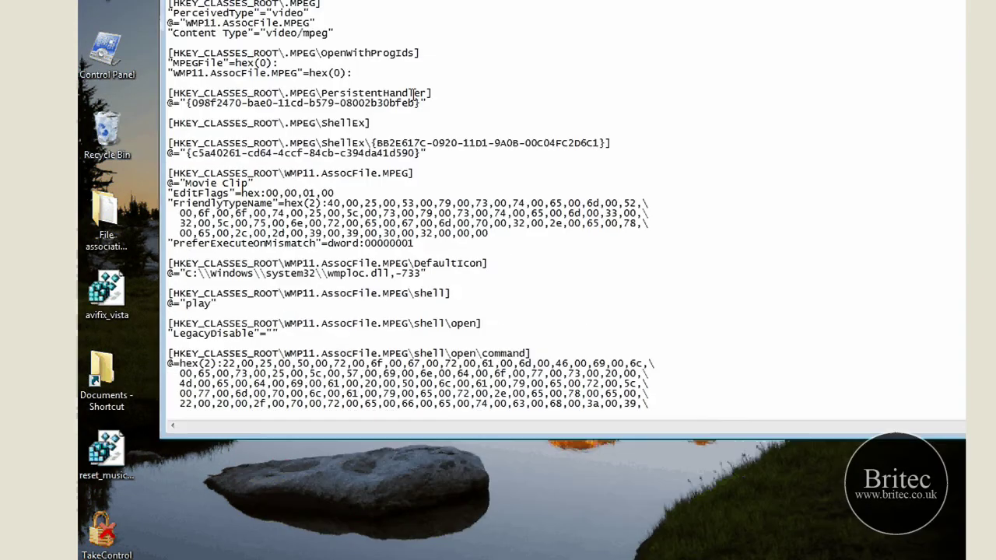
scroll(381, 267, "down", 2)
left_click(564, 384)
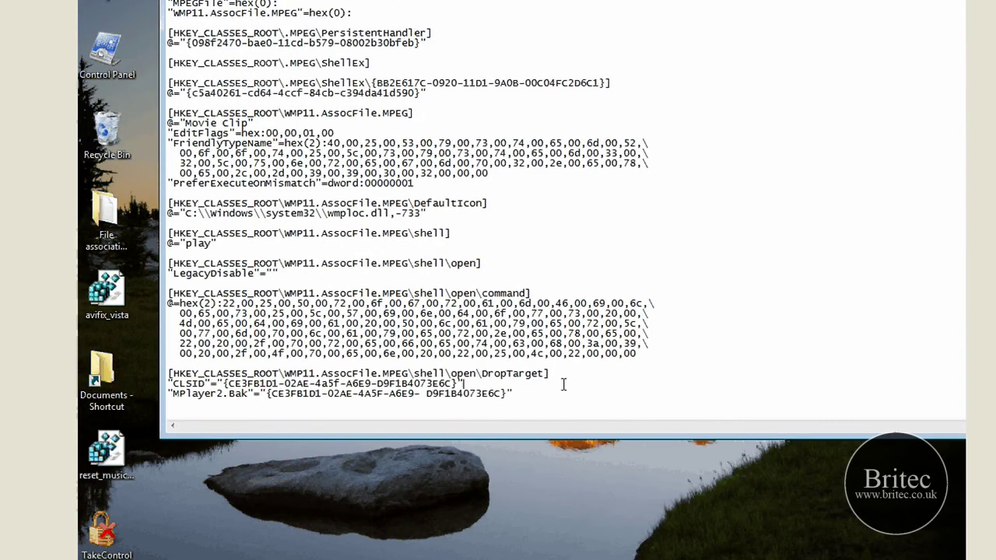
left_click_drag(563, 384, 248, 0)
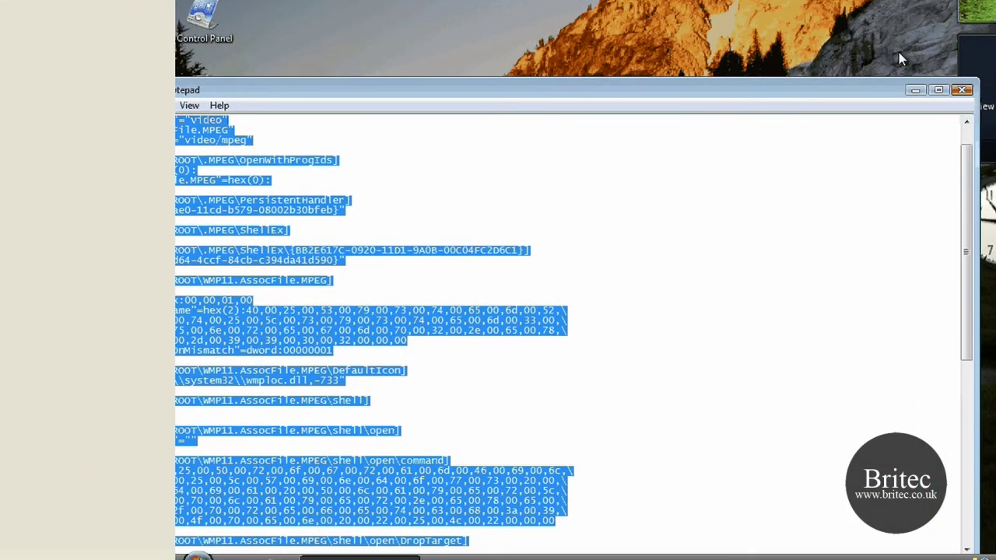
left_click(947, 107)
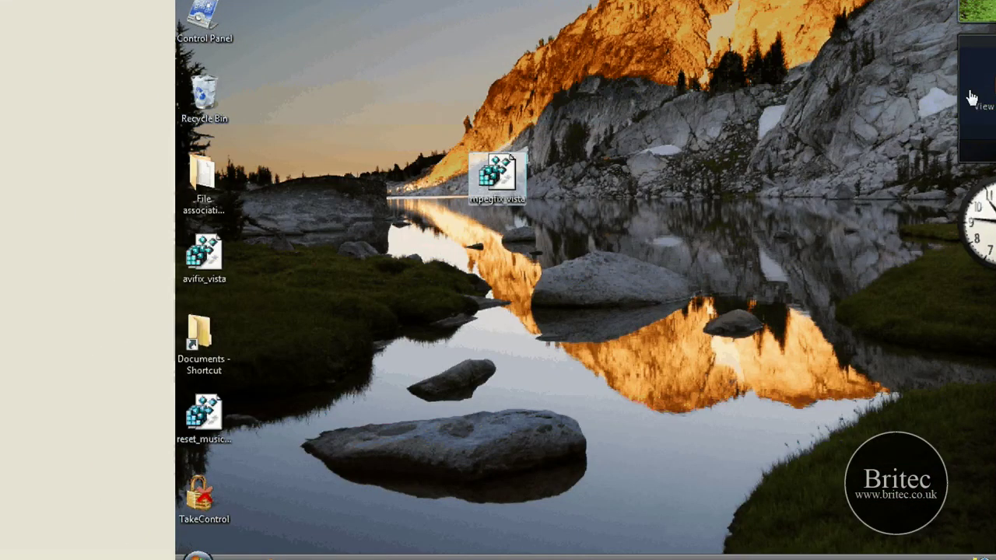
Merge the mpegfix_vista file into the Vista registry, accepting the Registry Editor confirmation
double_click(502, 179)
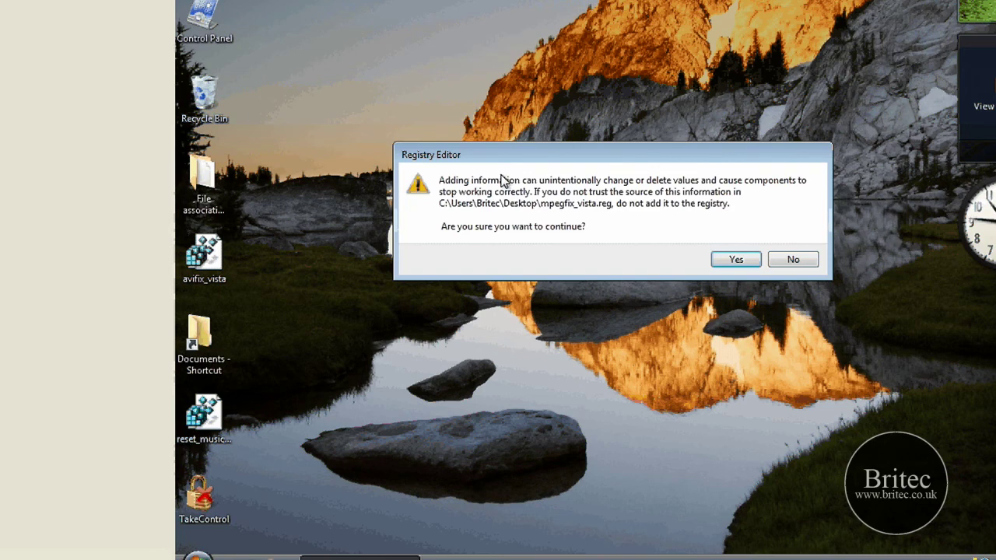
left_click(734, 262)
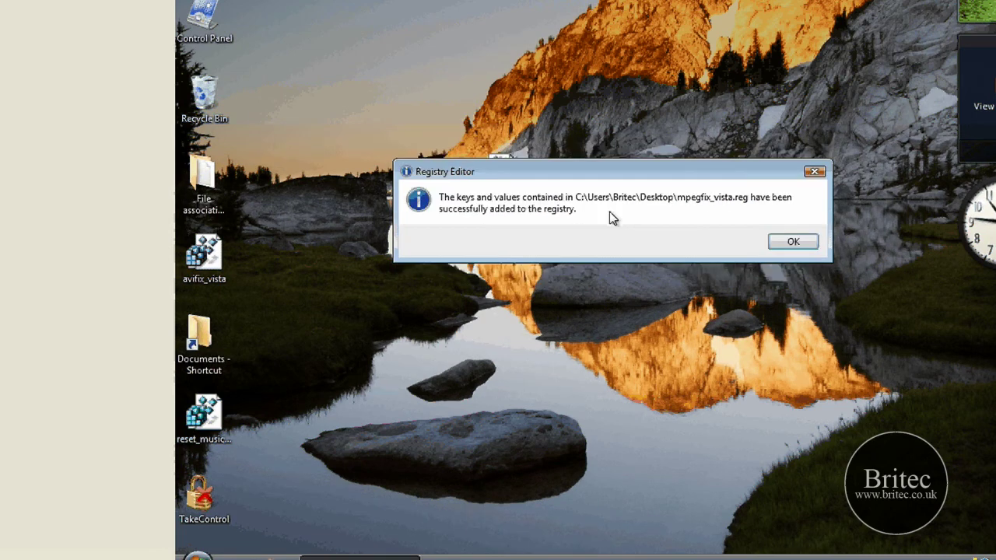
left_click(776, 244)
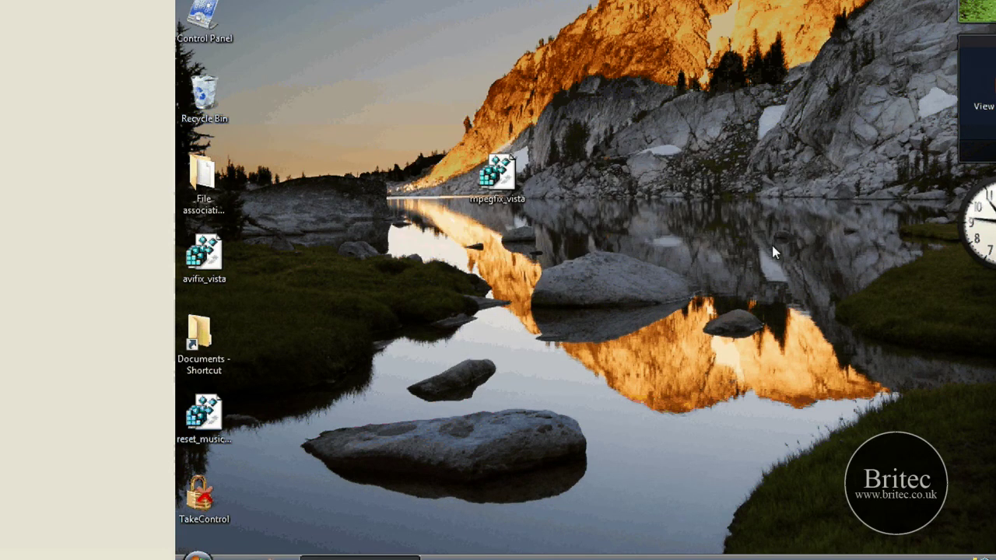